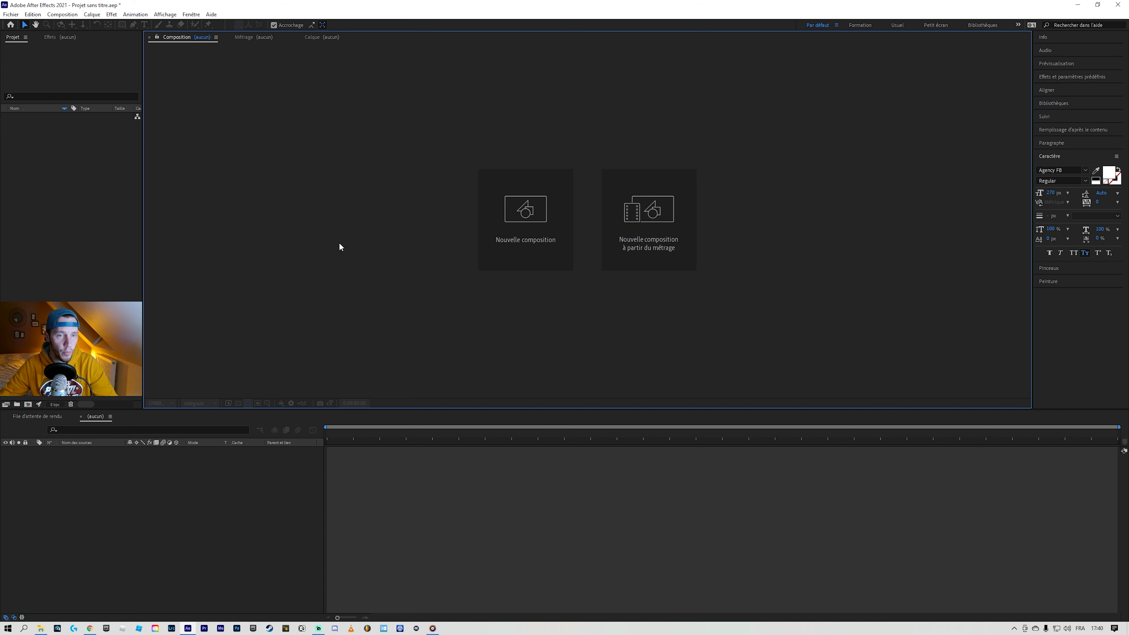
Import the DJI_0105_.mov drone clip into the project and create a composition from it
click(55, 264)
right_click(56, 301)
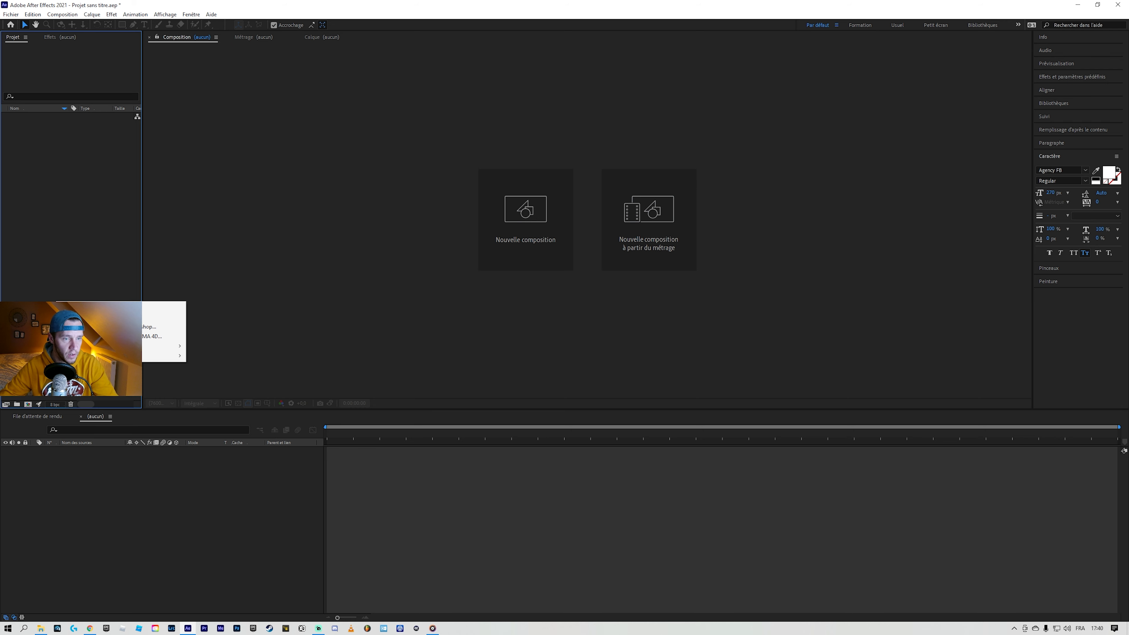
mouse_move(170, 346)
click(222, 346)
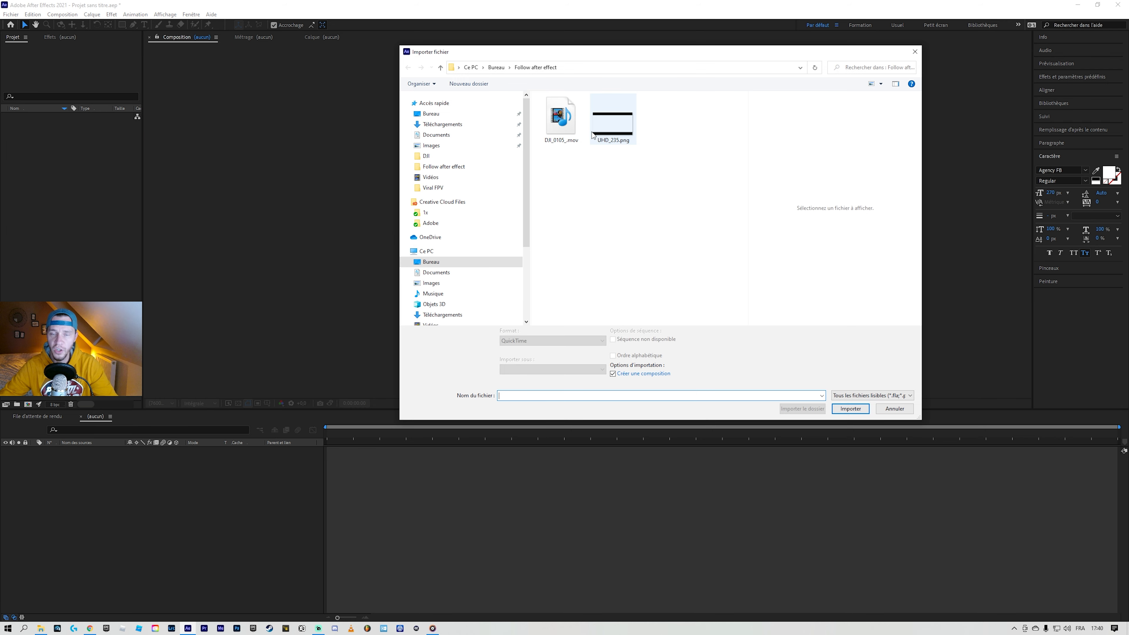
click(561, 119)
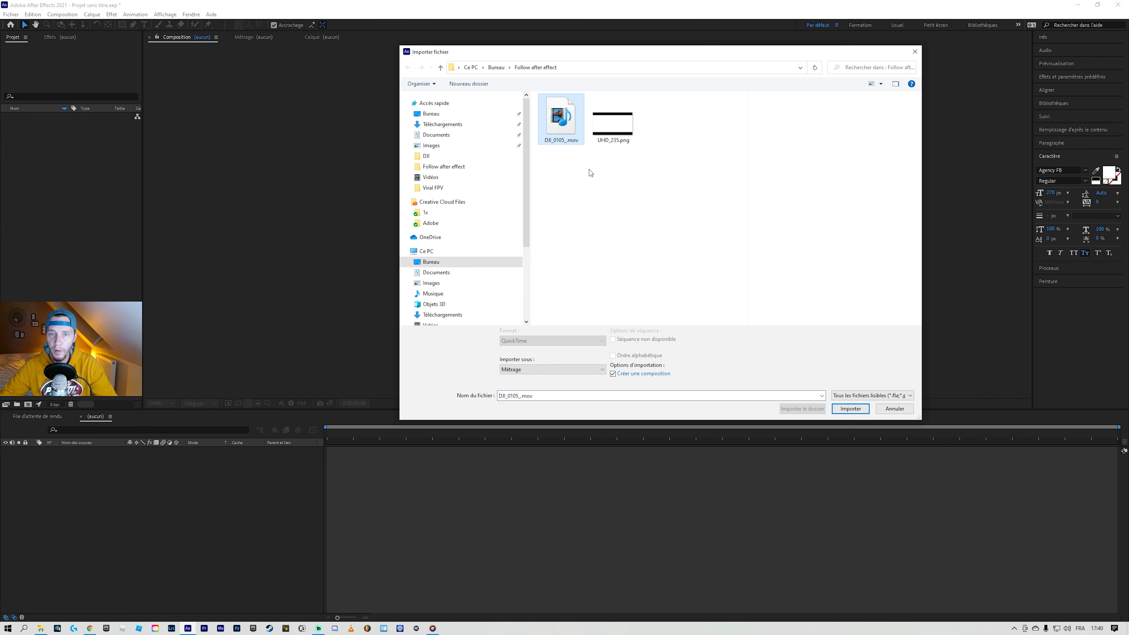
click(850, 408)
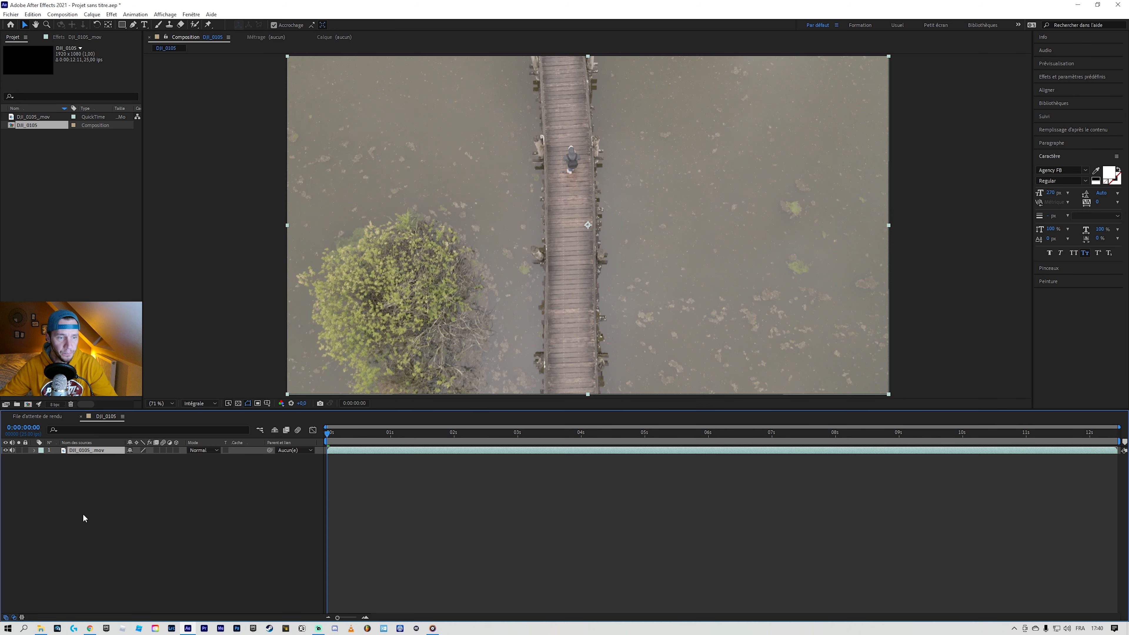
Play through the imported clip, return to its start and set the preview resolution to Un demi
key(space)
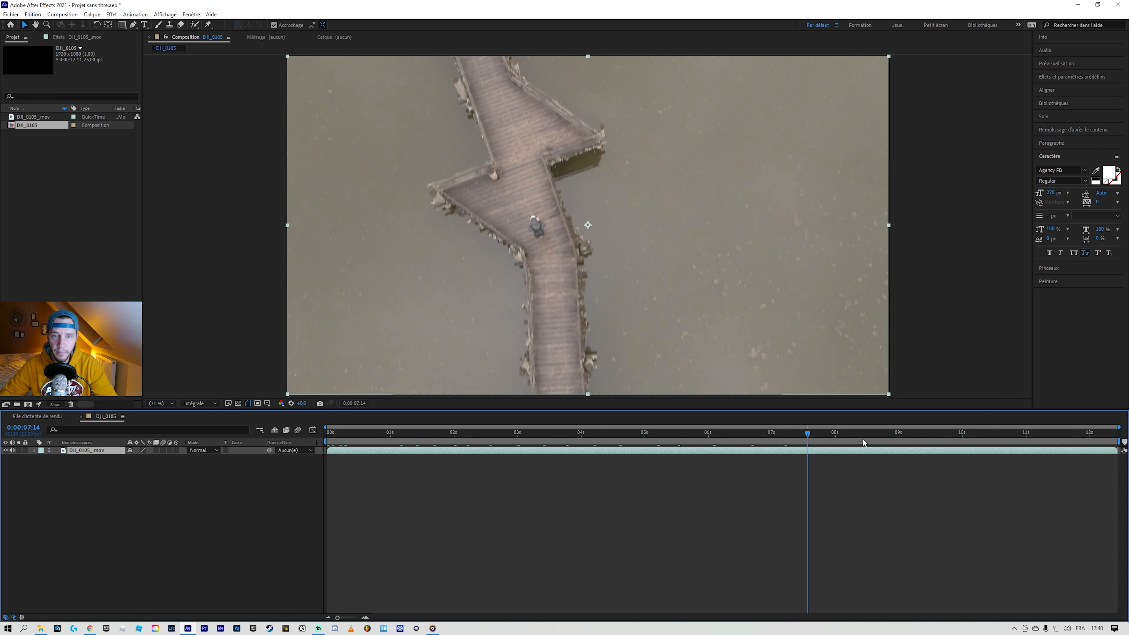
drag(493, 453, 175, 459)
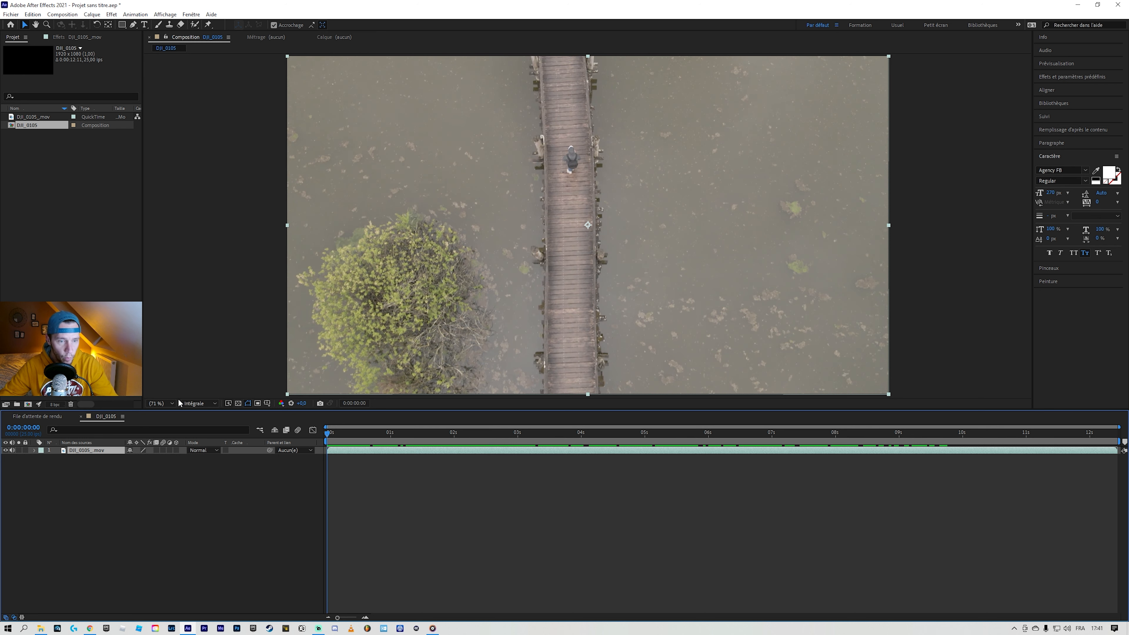
click(191, 404)
click(200, 434)
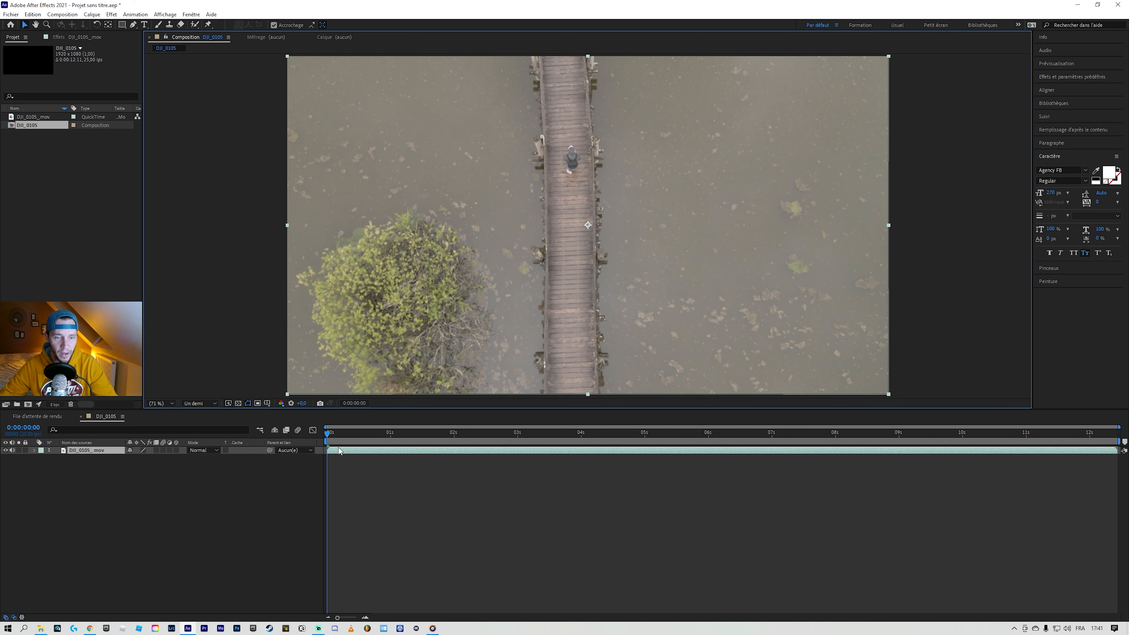
Scrub through the footage to examine how the person moves along the footbridge, and return to the first frame
drag(329, 434, 287, 470)
drag(335, 438, 118, 472)
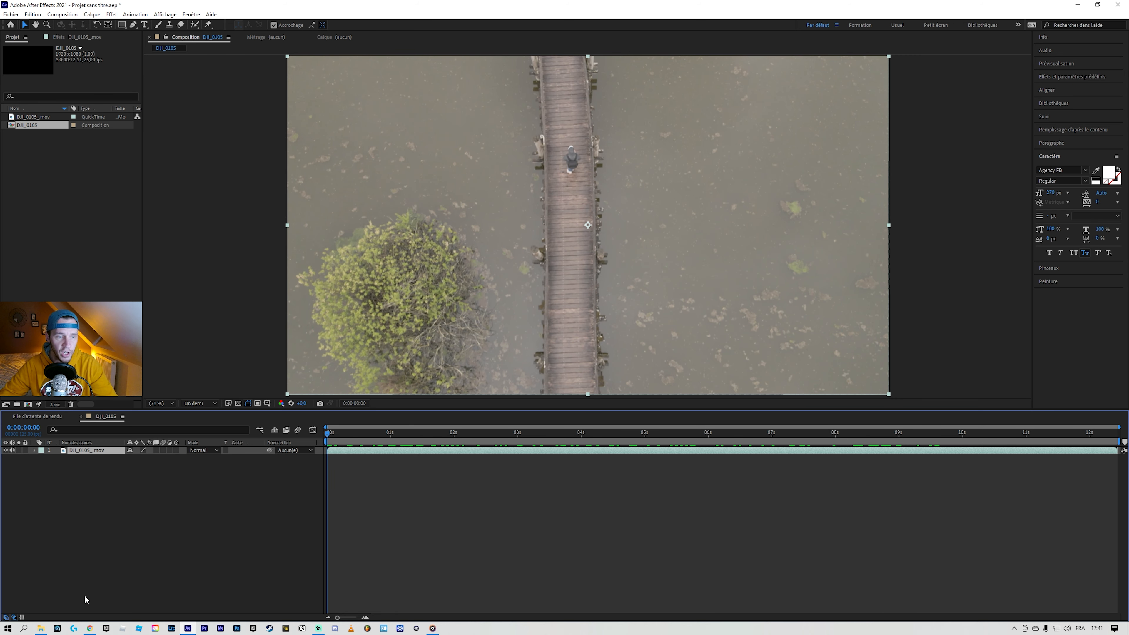
click(87, 577)
click(592, 233)
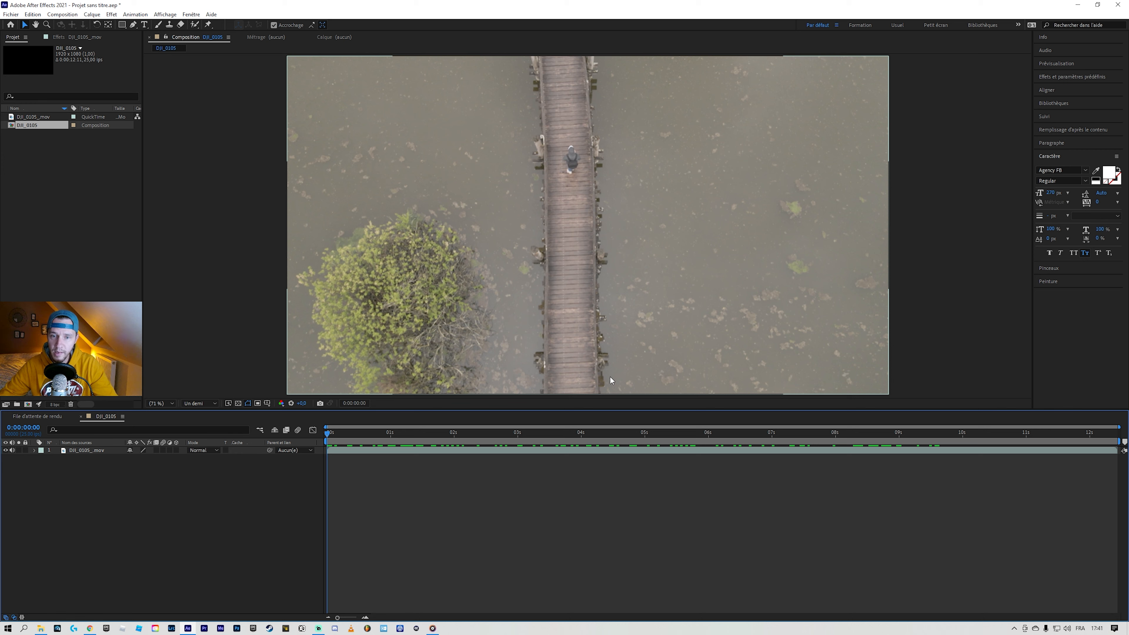
click(131, 471)
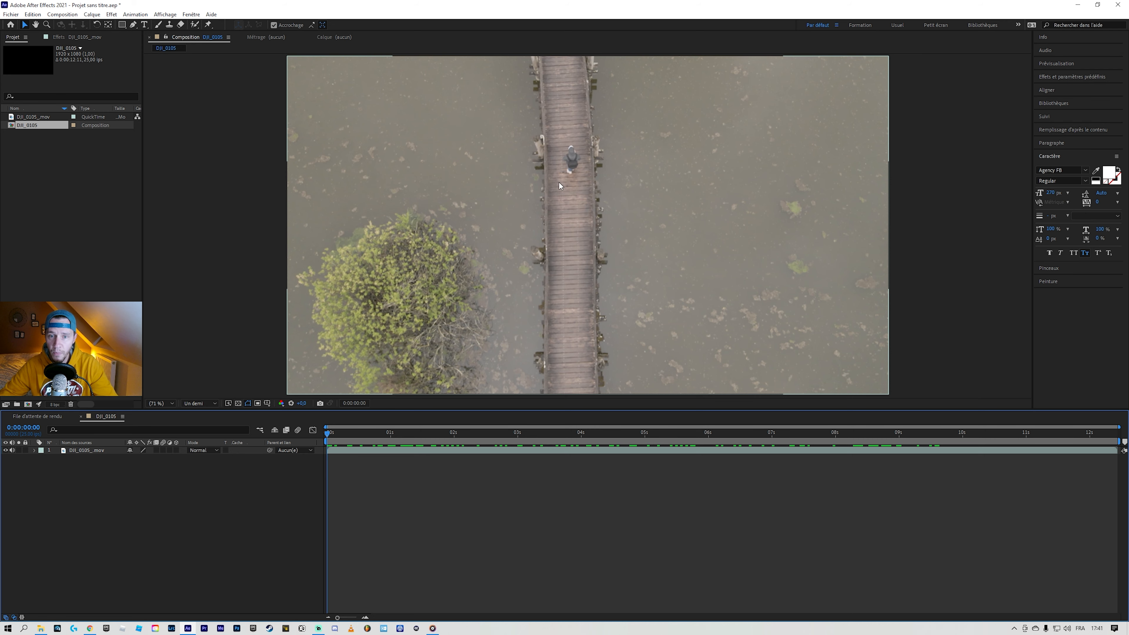
drag(330, 440, 492, 433)
key(Home)
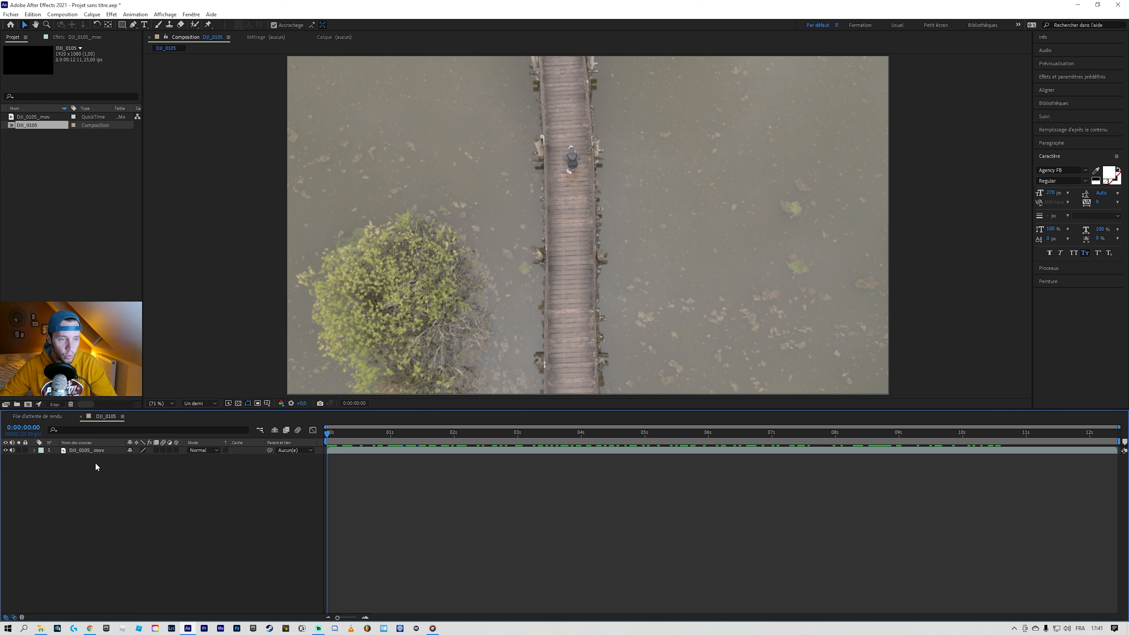
Start motion tracking (Suivi de mouvement) on the DJI_0105_.mov layer at the first frame
click(94, 450)
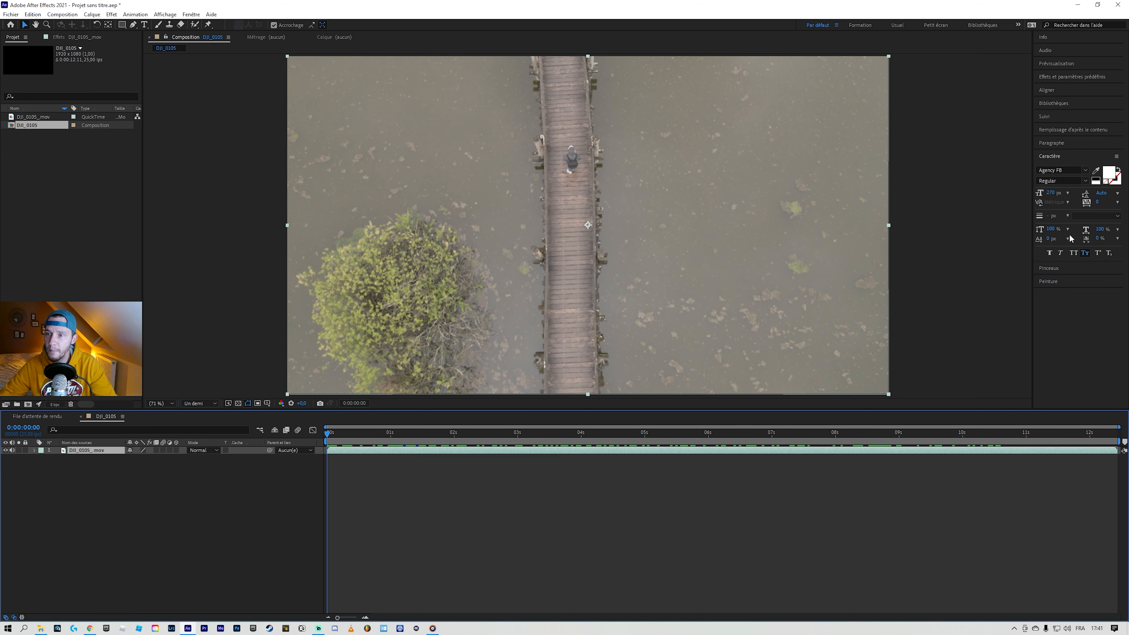
click(1058, 117)
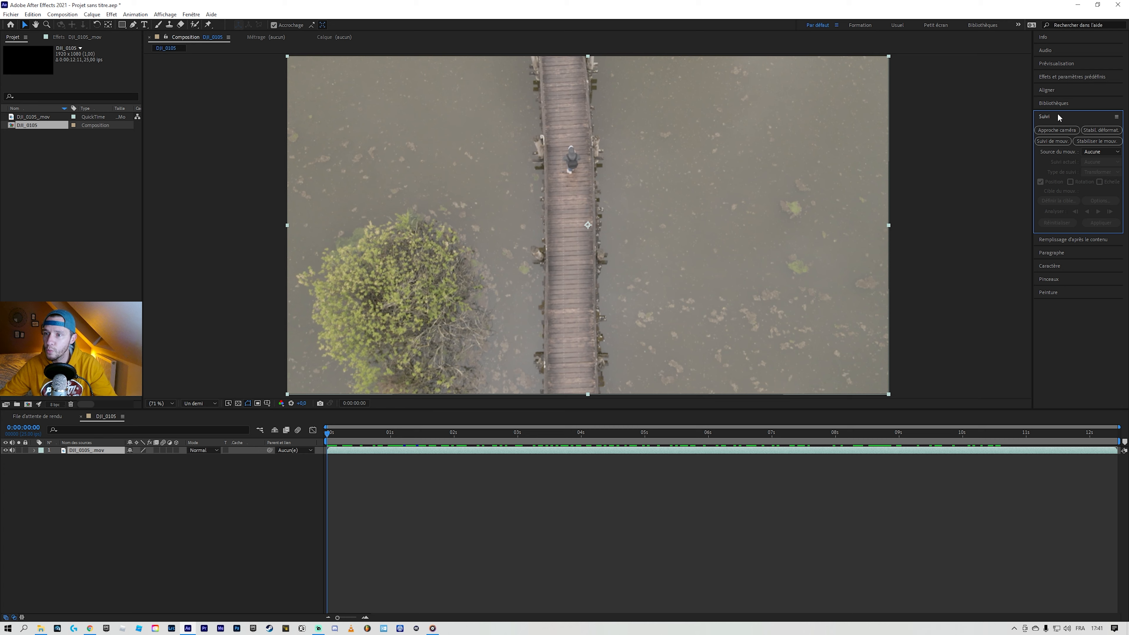
click(189, 14)
click(224, 278)
click(1052, 141)
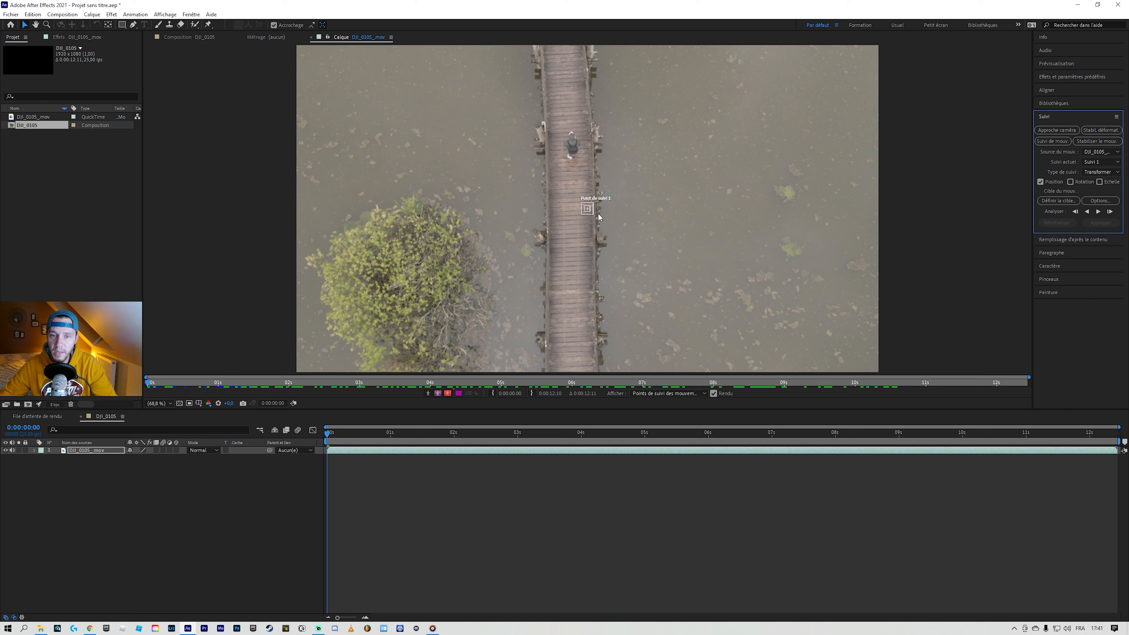
Place tracking point 1 over the person on the footbridge and fit its feature and search regions closely around them
mouse_move(593, 215)
mouse_down()
mouse_move(607, 232)
mouse_move(593, 216)
mouse_up()
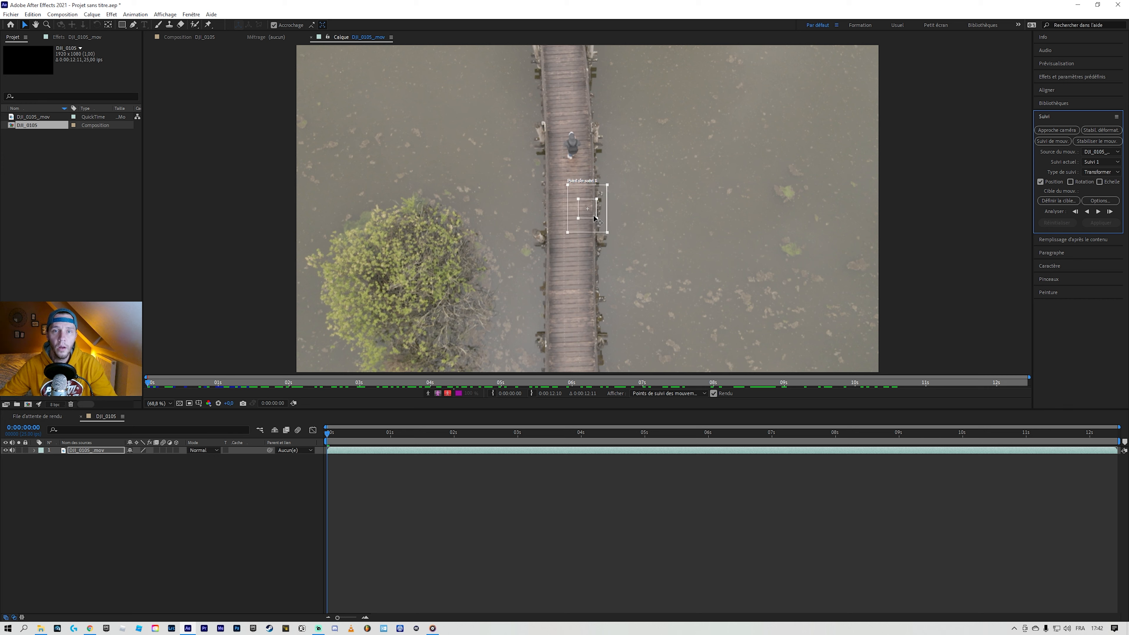
drag(589, 213, 576, 155)
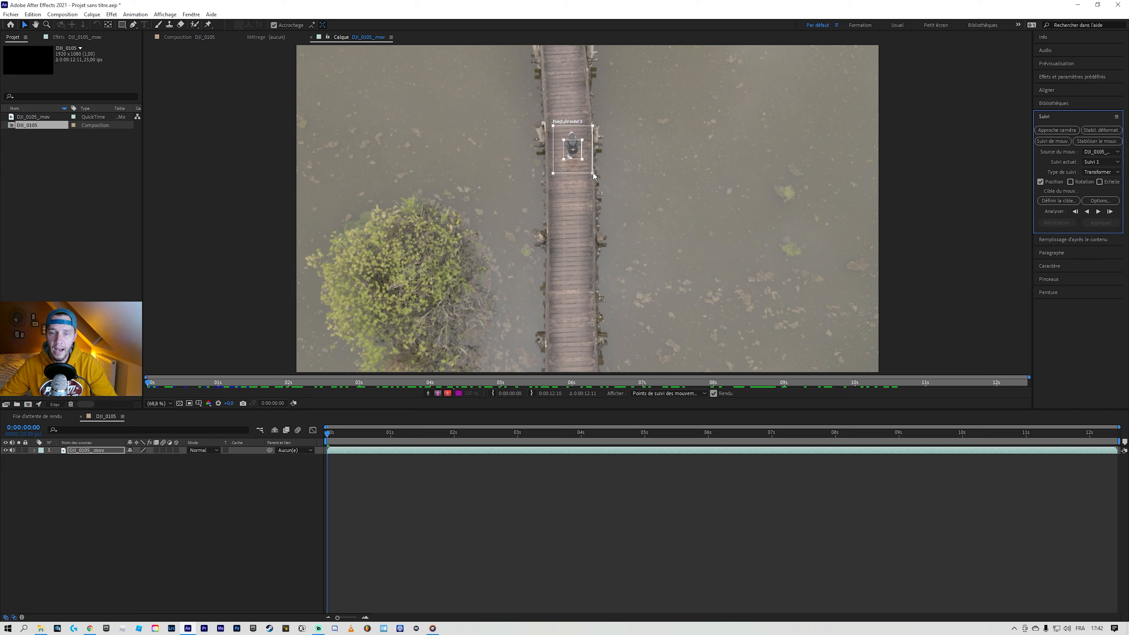
drag(594, 173, 648, 209)
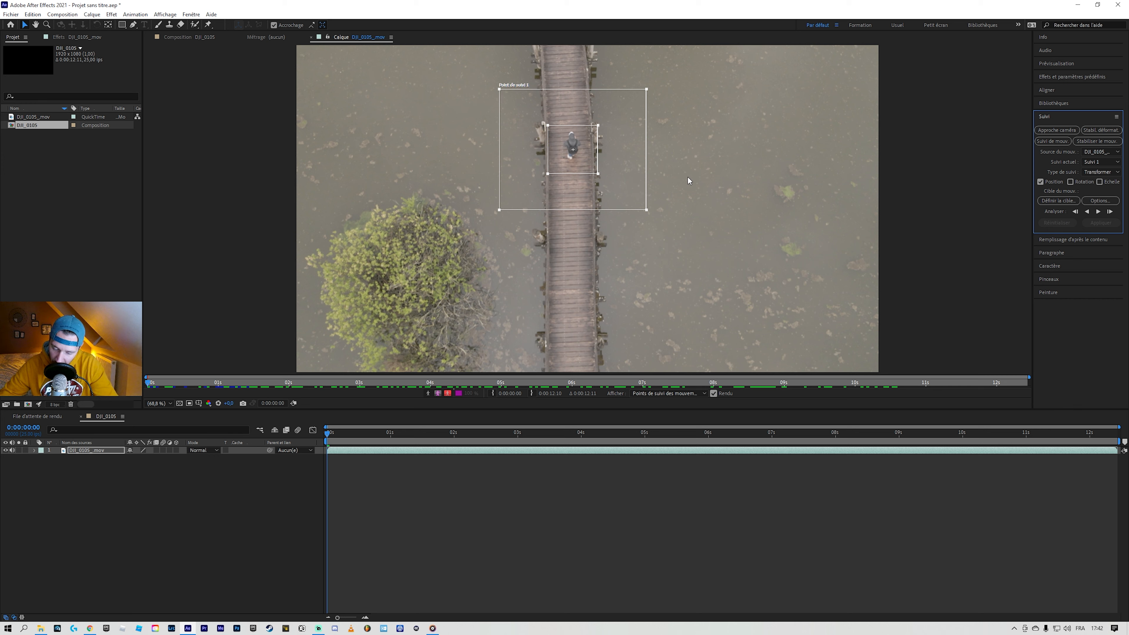
drag(598, 173, 587, 158)
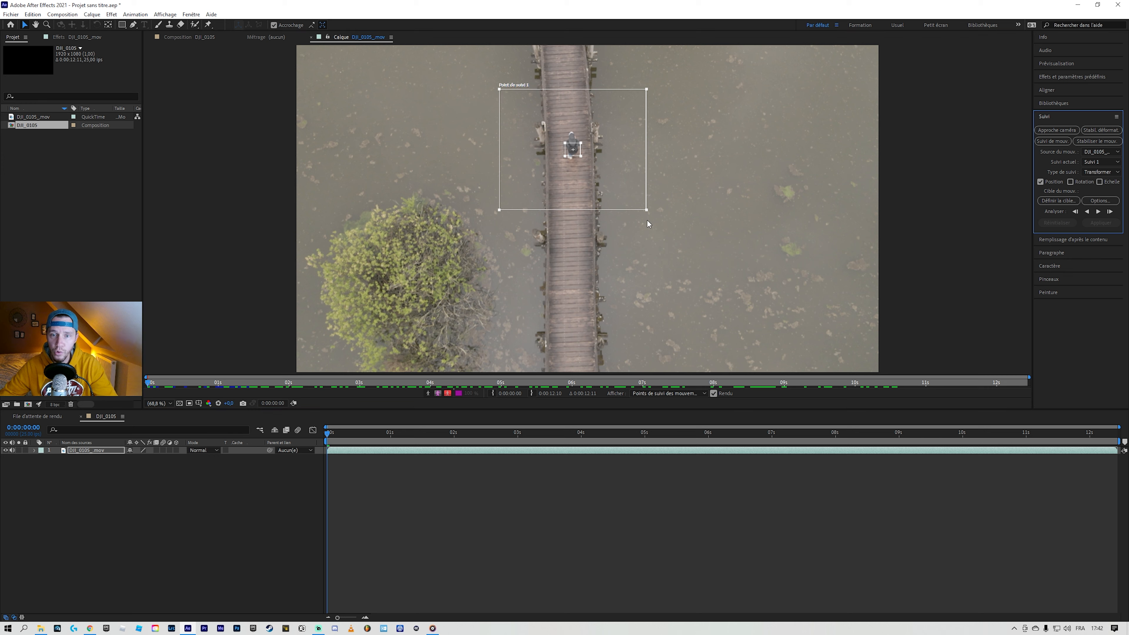
drag(646, 210, 619, 189)
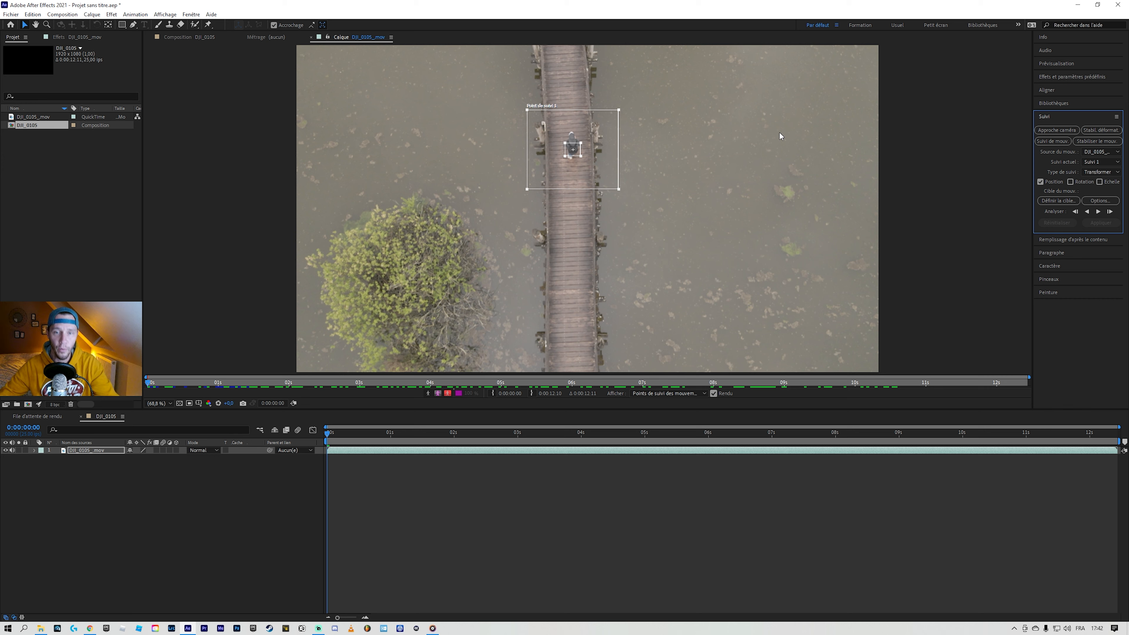
drag(622, 192, 667, 226)
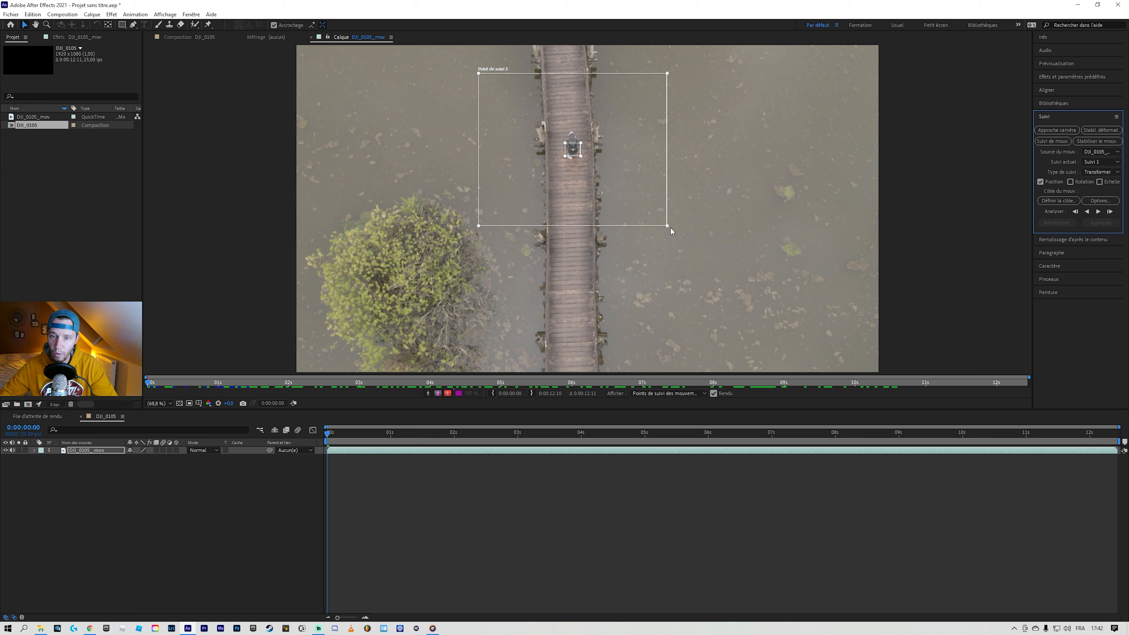
drag(668, 227, 590, 166)
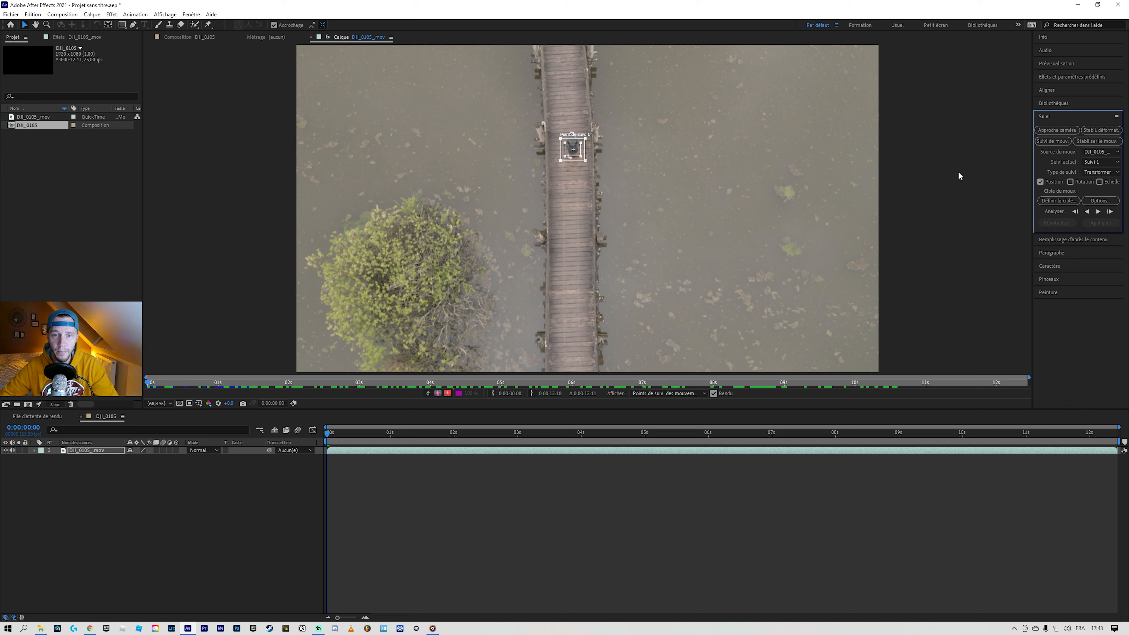
Analyze the person's motion forward, stopping at about 0:00:10:23, and scrub back through the clip to check the track
click(1099, 212)
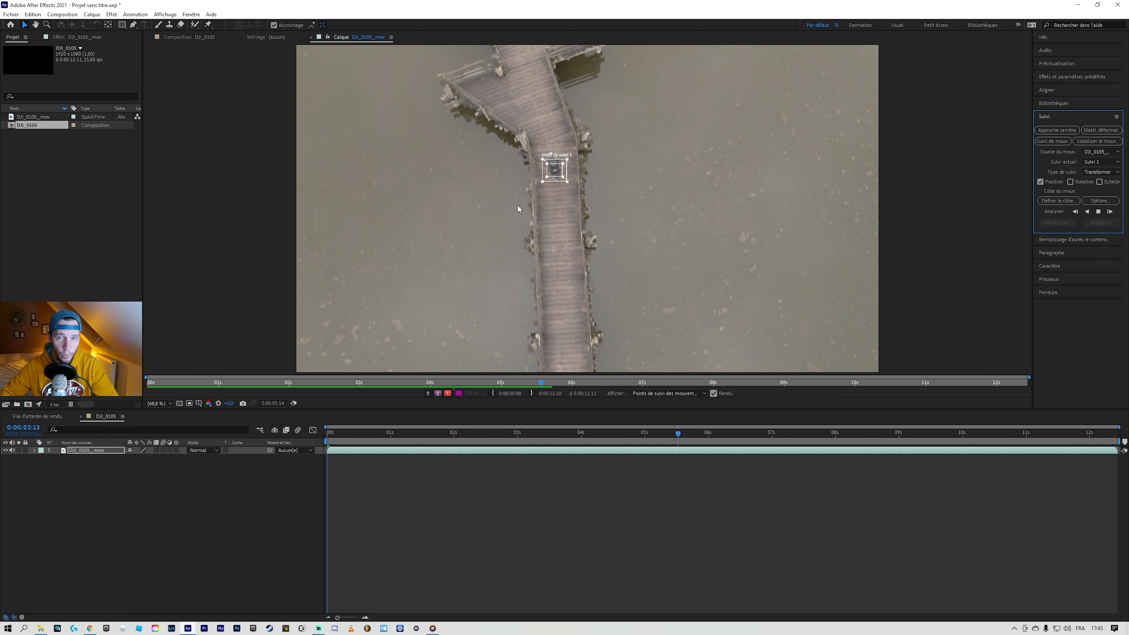
click(1098, 212)
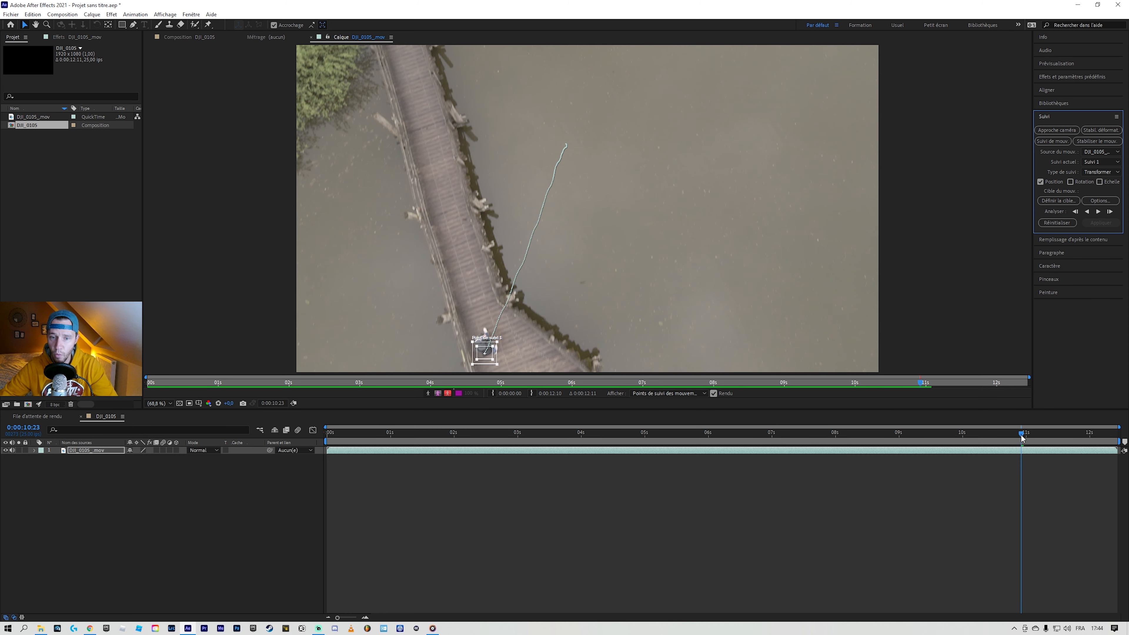
drag(1021, 434, 431, 470)
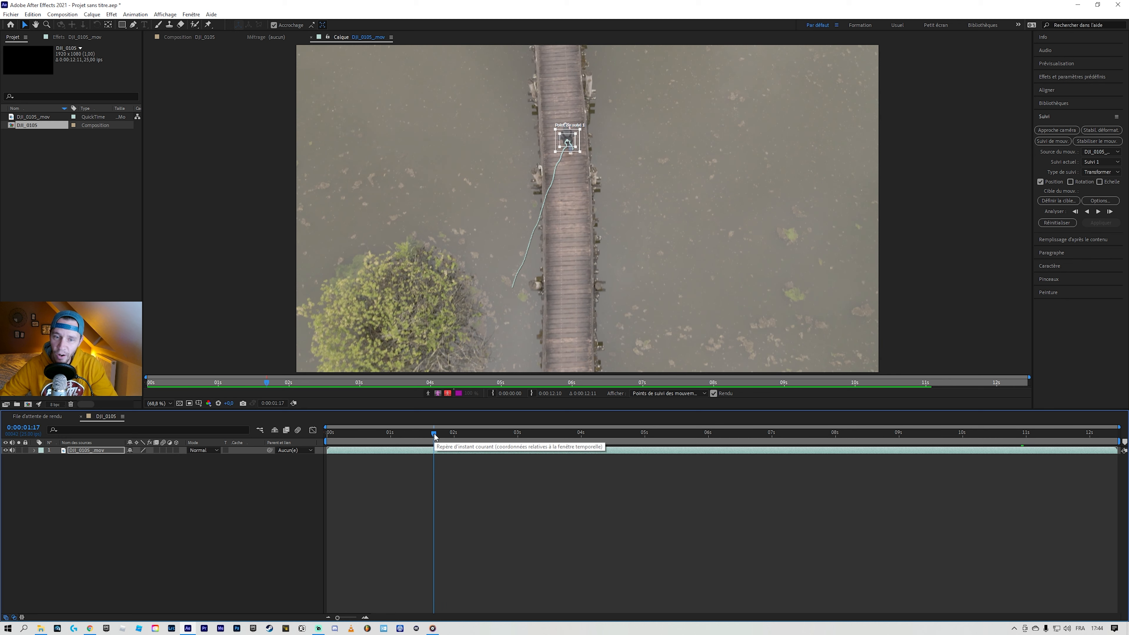
drag(435, 437, 473, 450)
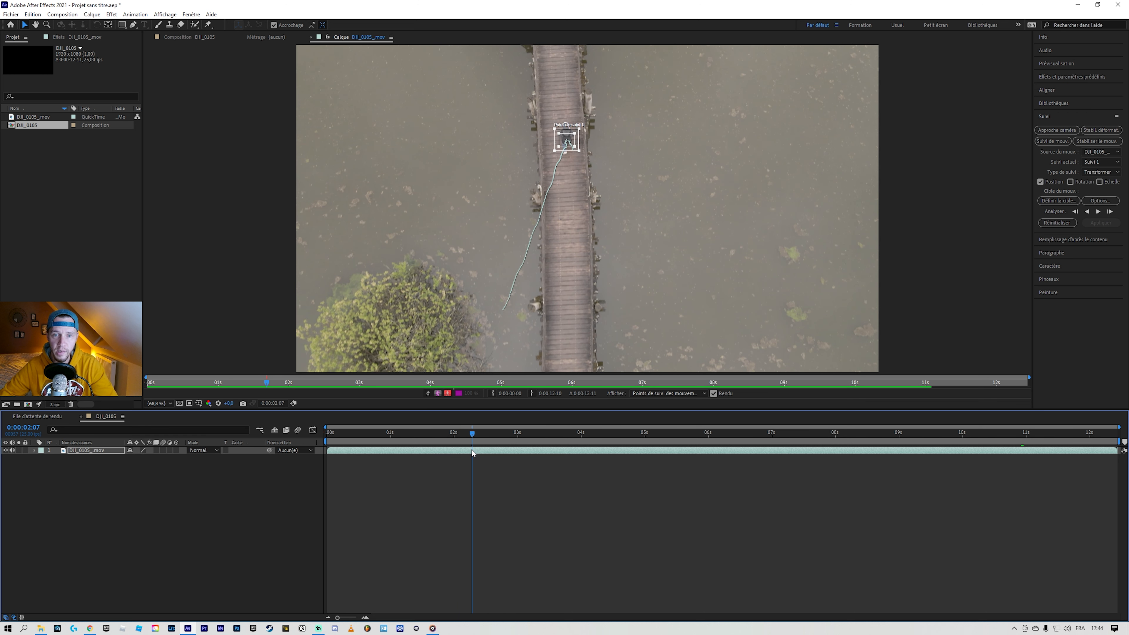
Expand the clip's Point de suivi 1 properties and inspect the tracking keyframes around 0:00:02:09, selecting the feature center keyframe
click(33, 450)
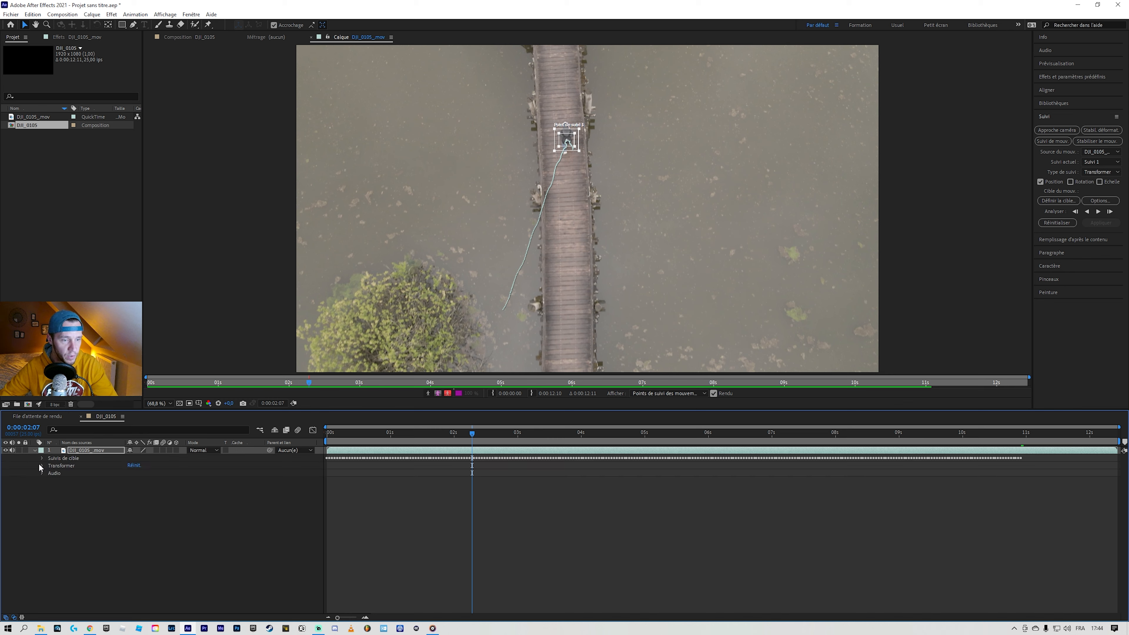
click(42, 459)
click(49, 466)
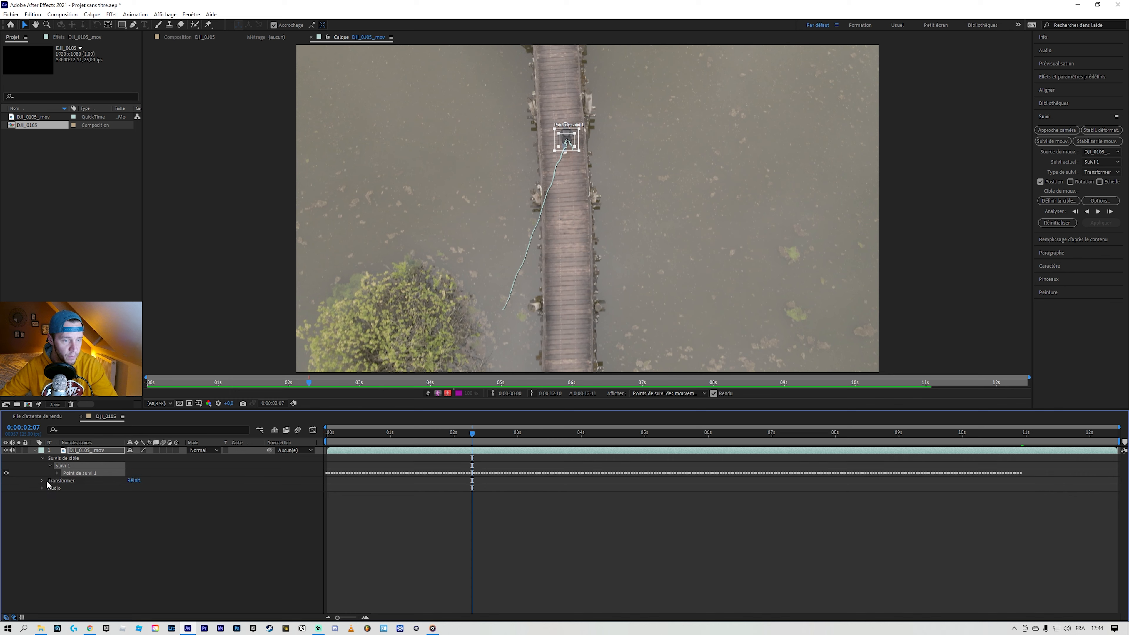
click(58, 473)
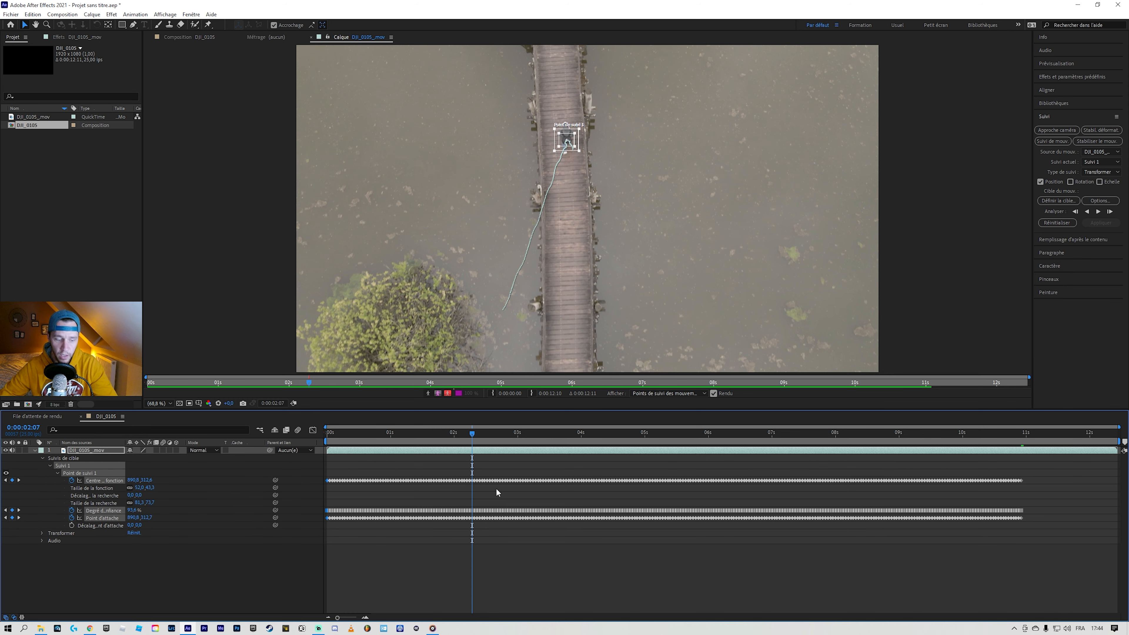
scroll(461, 495, up, 8)
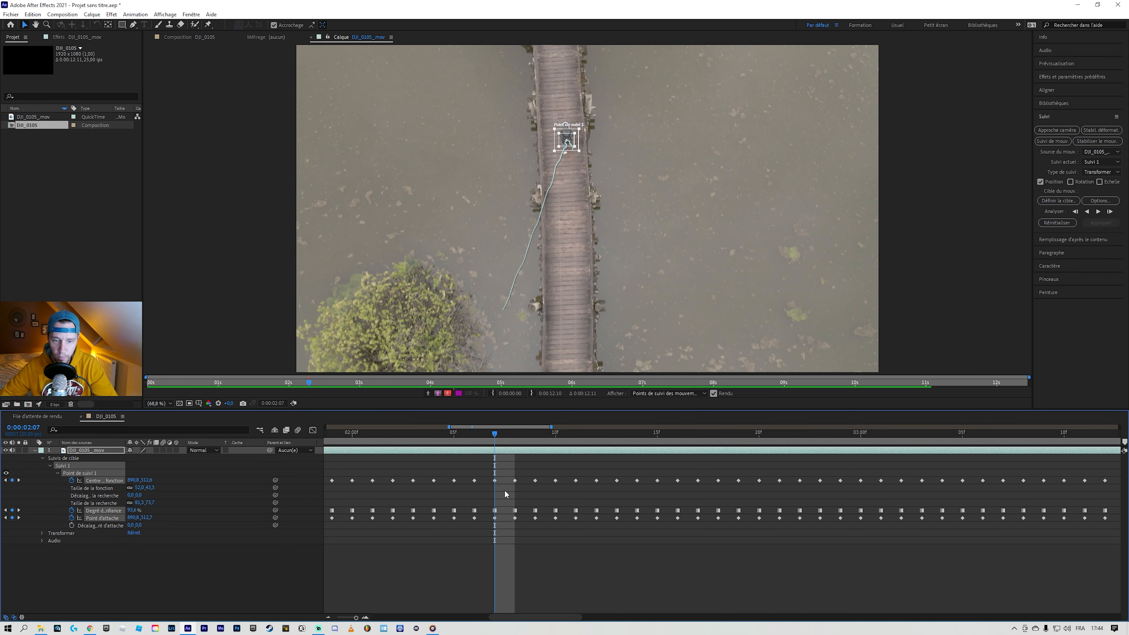
scroll(405, 494, down, 3)
click(417, 435)
drag(417, 435, 516, 476)
click(518, 482)
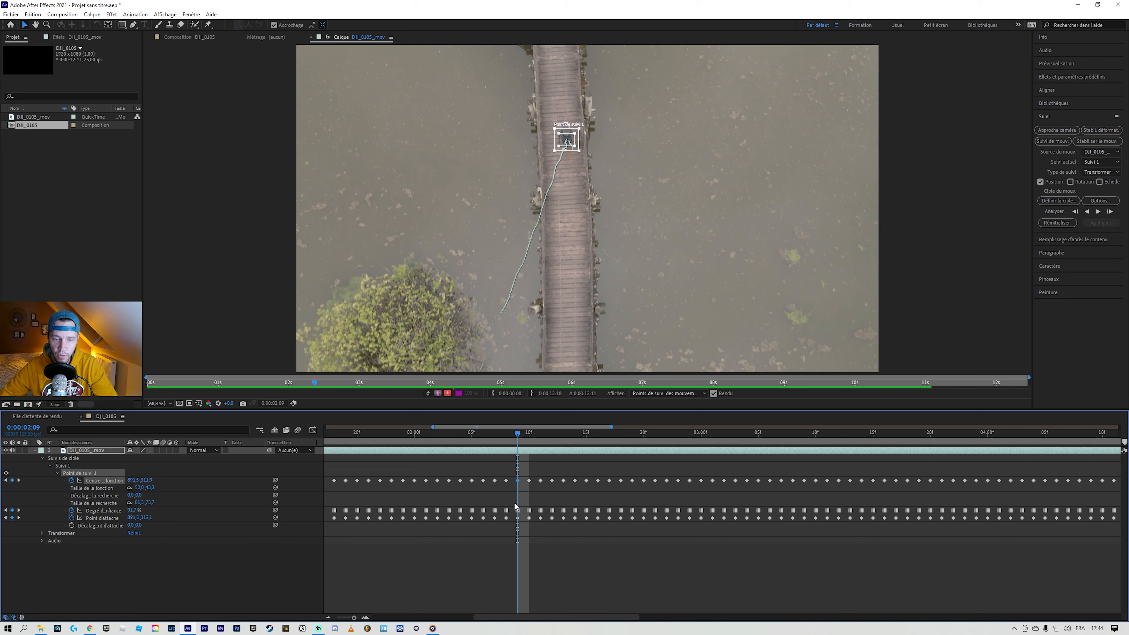
Try moving the tracking point off the person at 0:00:02:09, and place it back on them
click(570, 142)
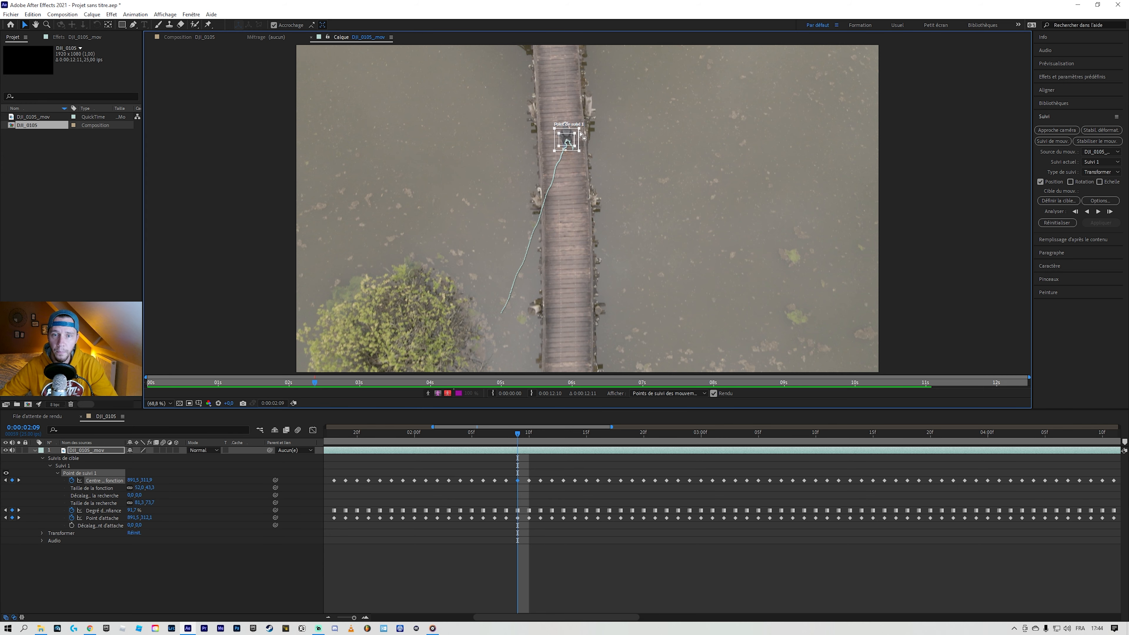
drag(560, 142, 615, 123)
drag(515, 433, 521, 480)
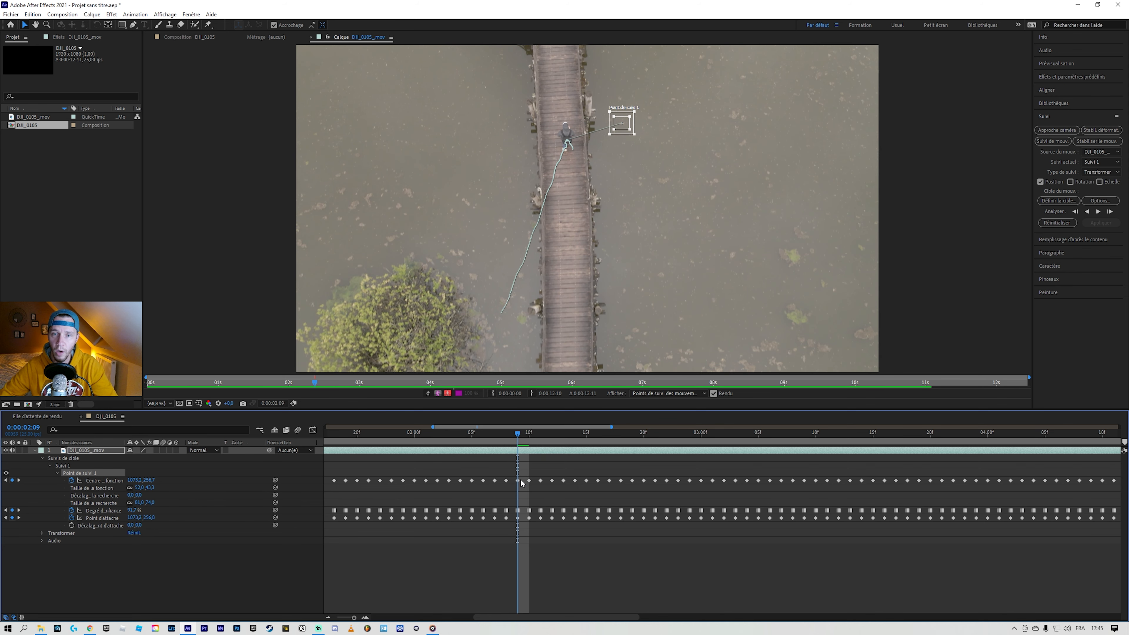
mouse_move(518, 433)
mouse_down()
mouse_move(439, 434)
mouse_move(552, 434)
mouse_move(474, 436)
mouse_move(522, 436)
mouse_up()
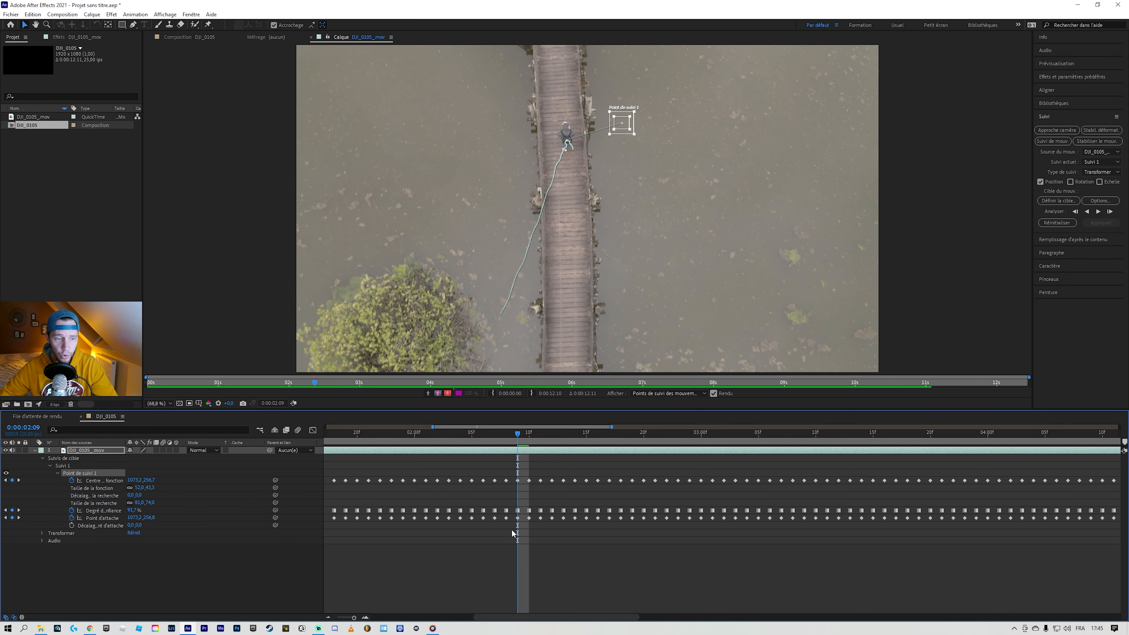
drag(627, 128, 572, 142)
drag(516, 431, 580, 446)
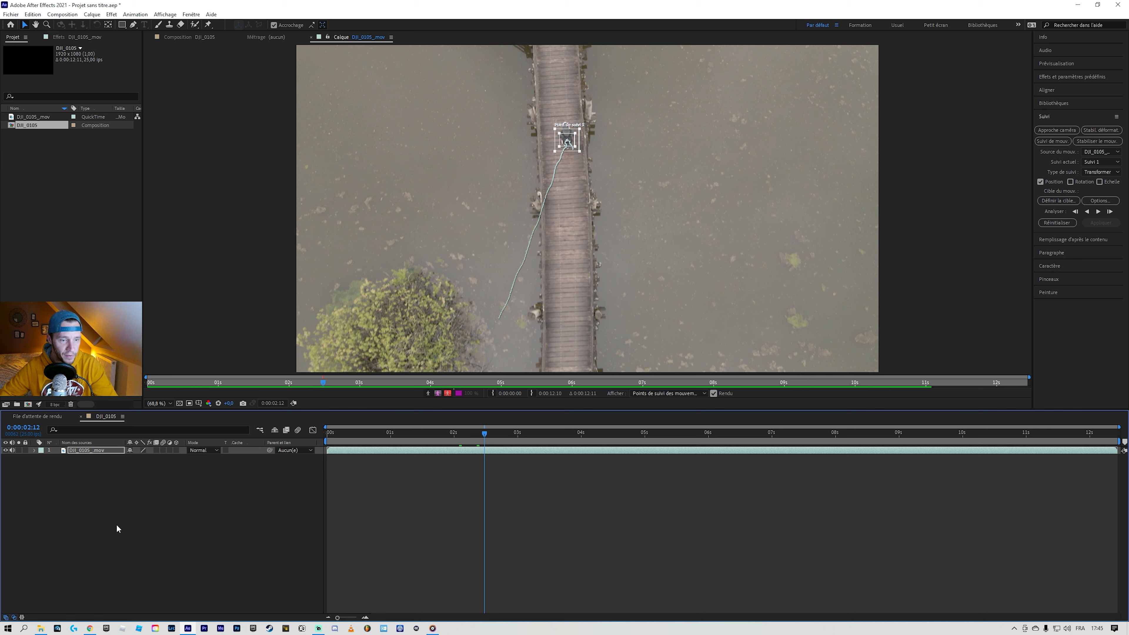
Add a new null object layer above the clip in the DJI_0105 composition
right_click(110, 498)
mouse_move(187, 504)
click(282, 556)
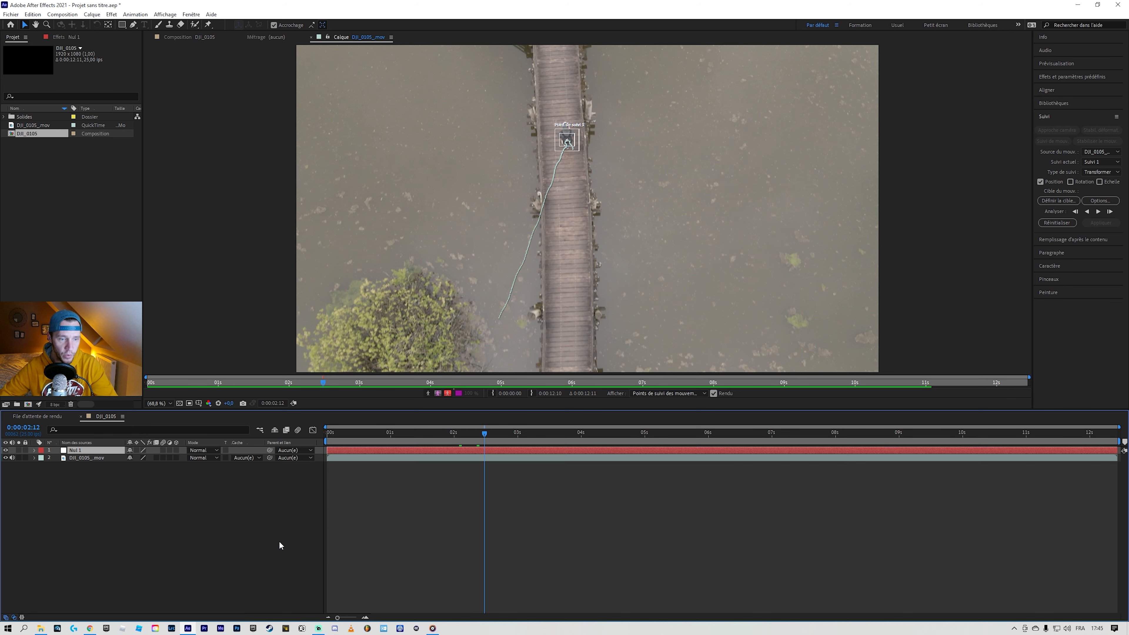
Hide the Nul 1 layer, and apply the tracked motion to it in both the X and Y dimensions
click(5, 450)
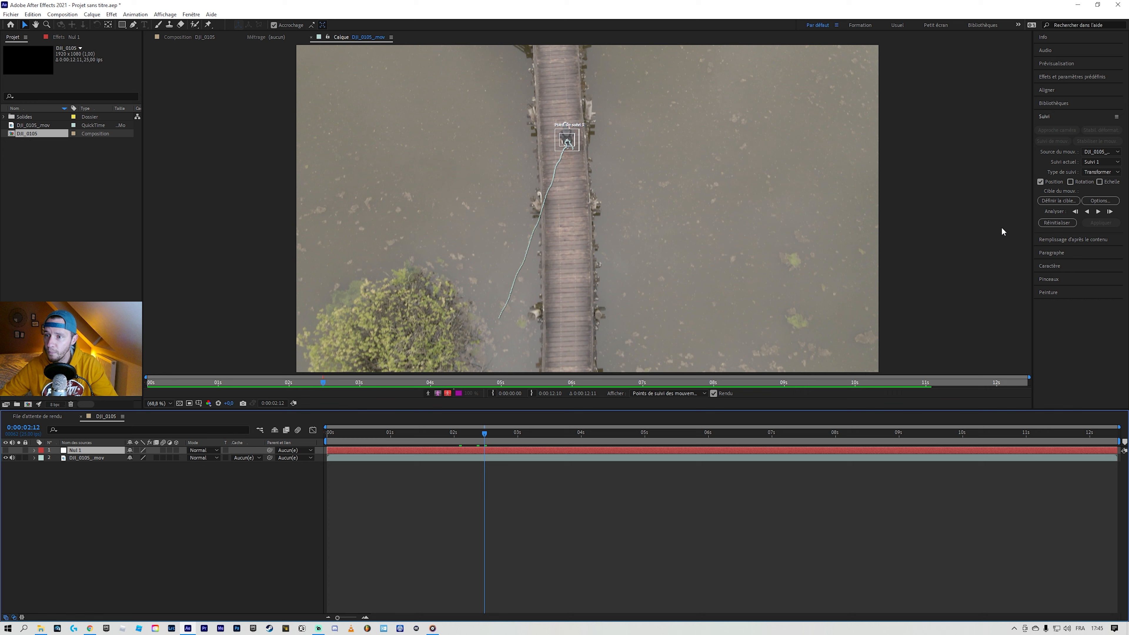
click(1065, 199)
click(609, 305)
click(579, 312)
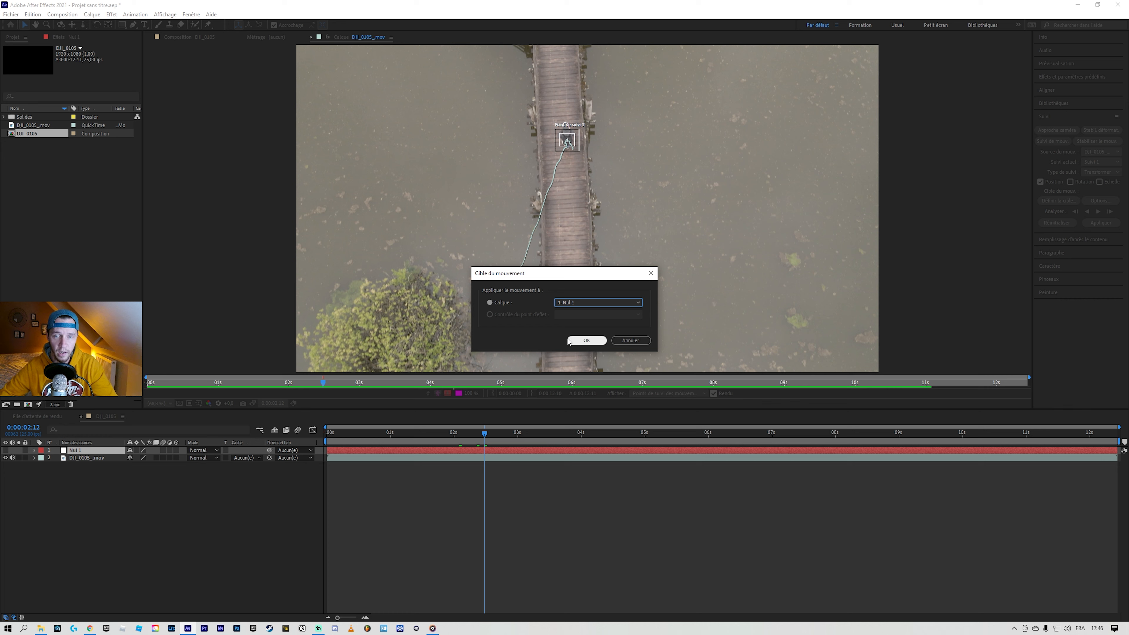
click(578, 341)
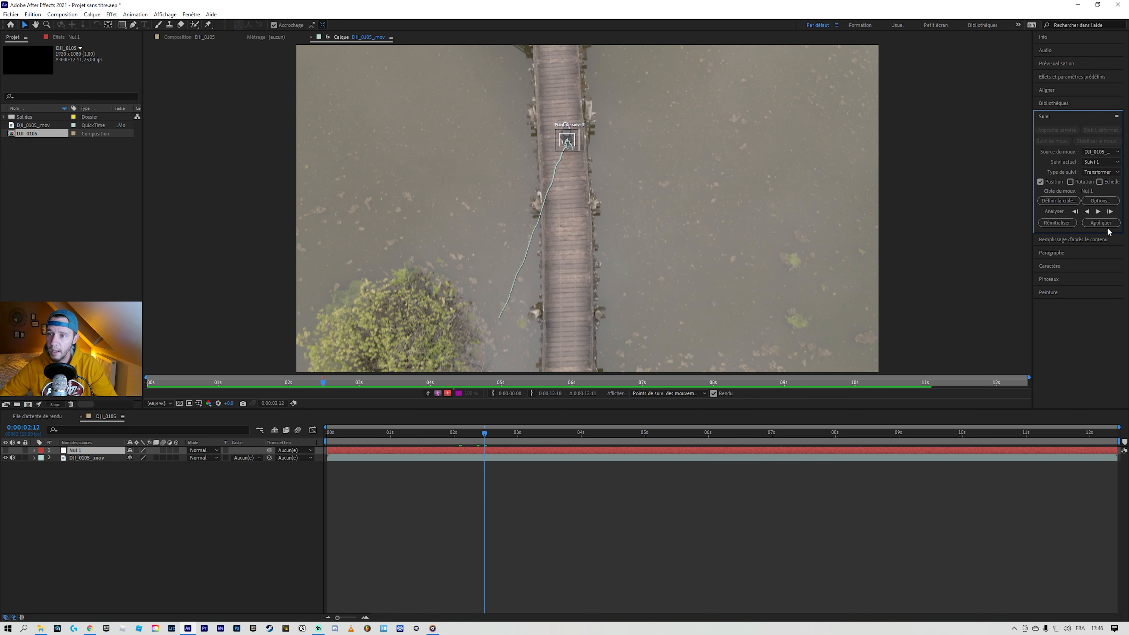
click(1100, 223)
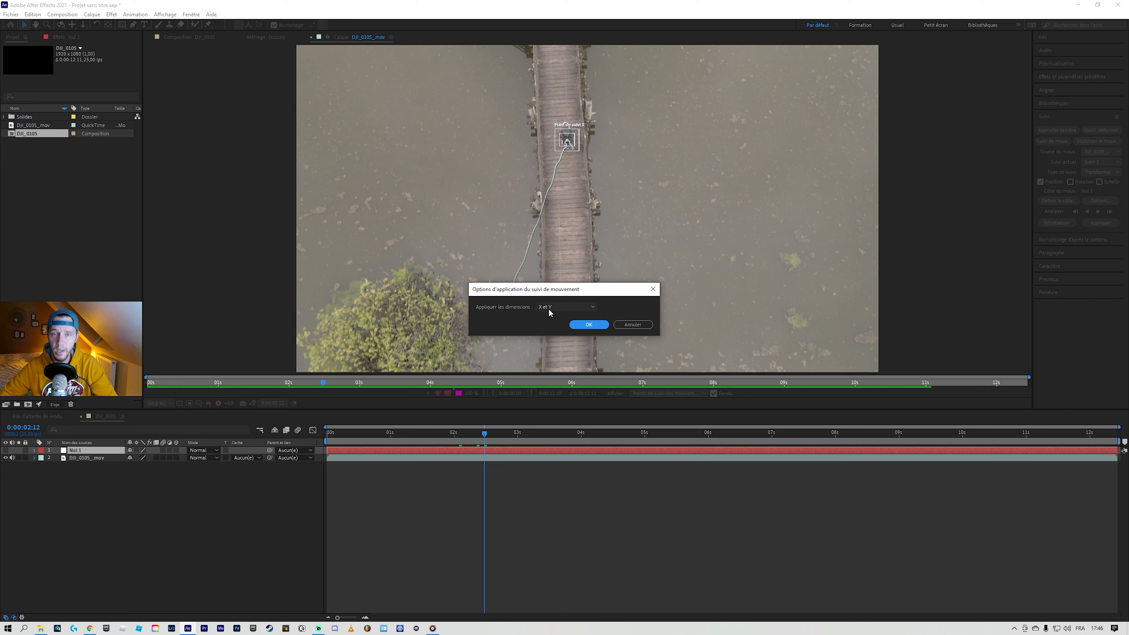
click(591, 325)
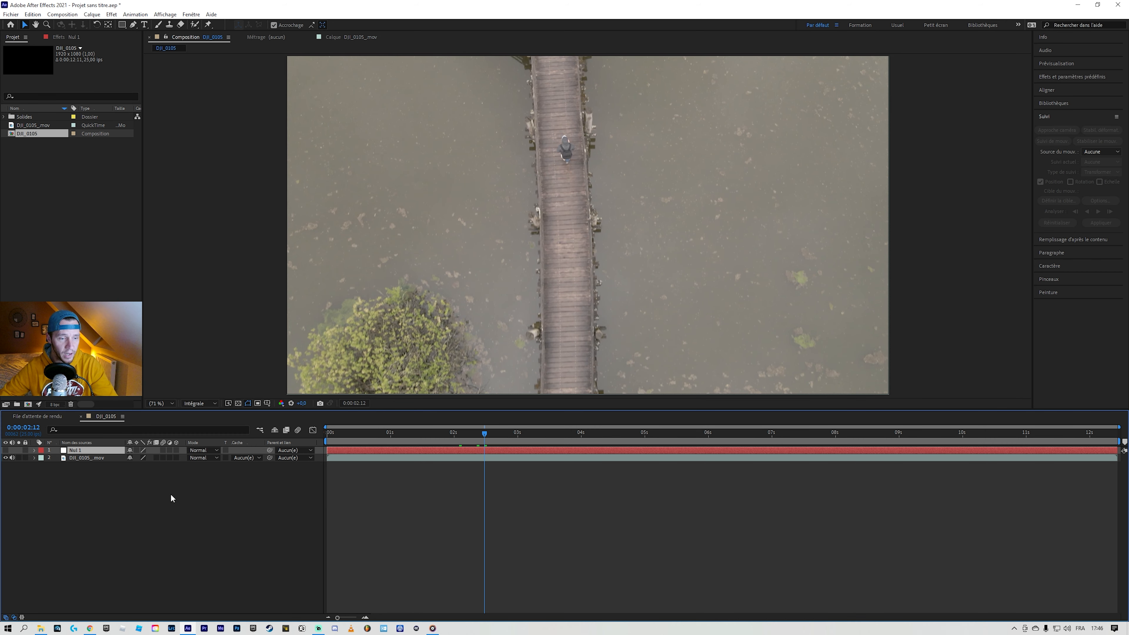
Add a new text layer reading "Motion Tracking" at the start of the composition
key(Home)
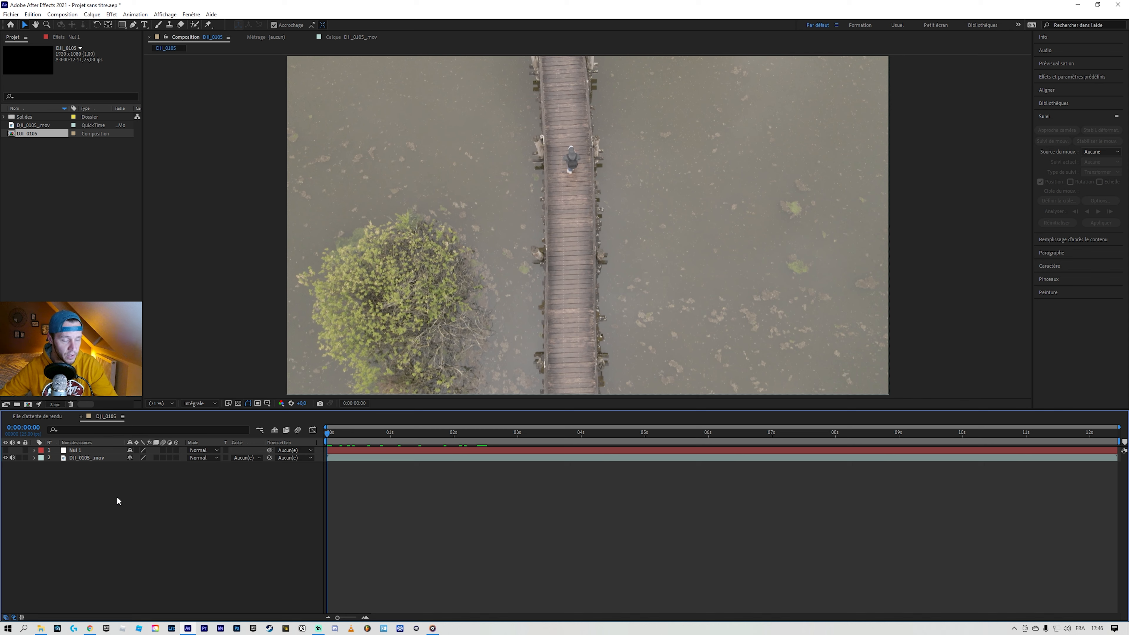
right_click(117, 497)
mouse_move(147, 502)
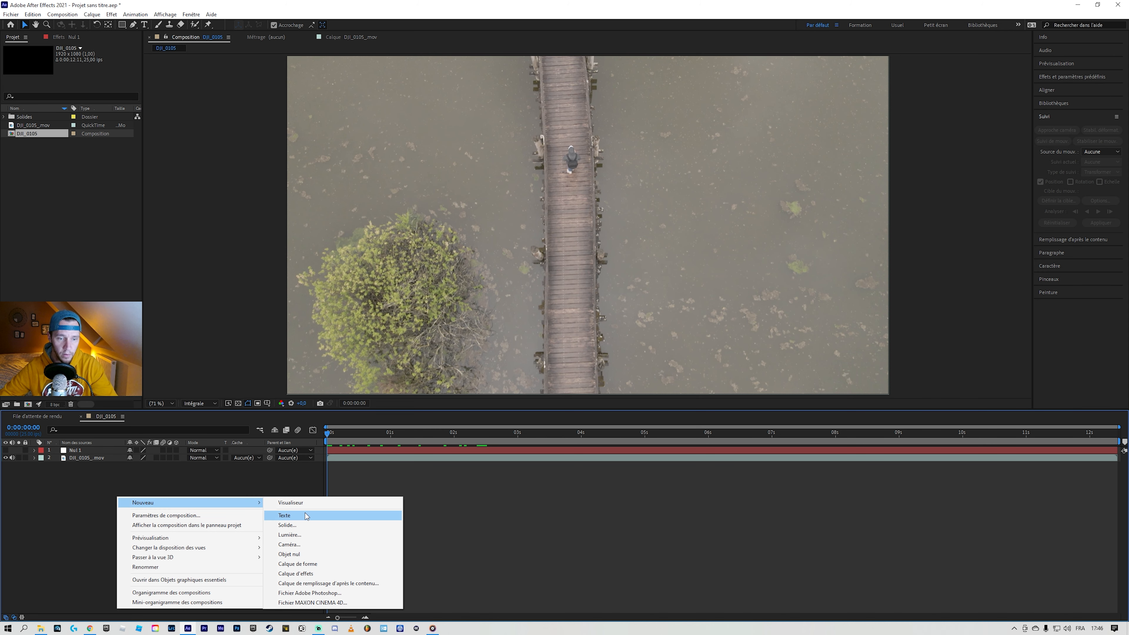
click(307, 516)
text(Mot)
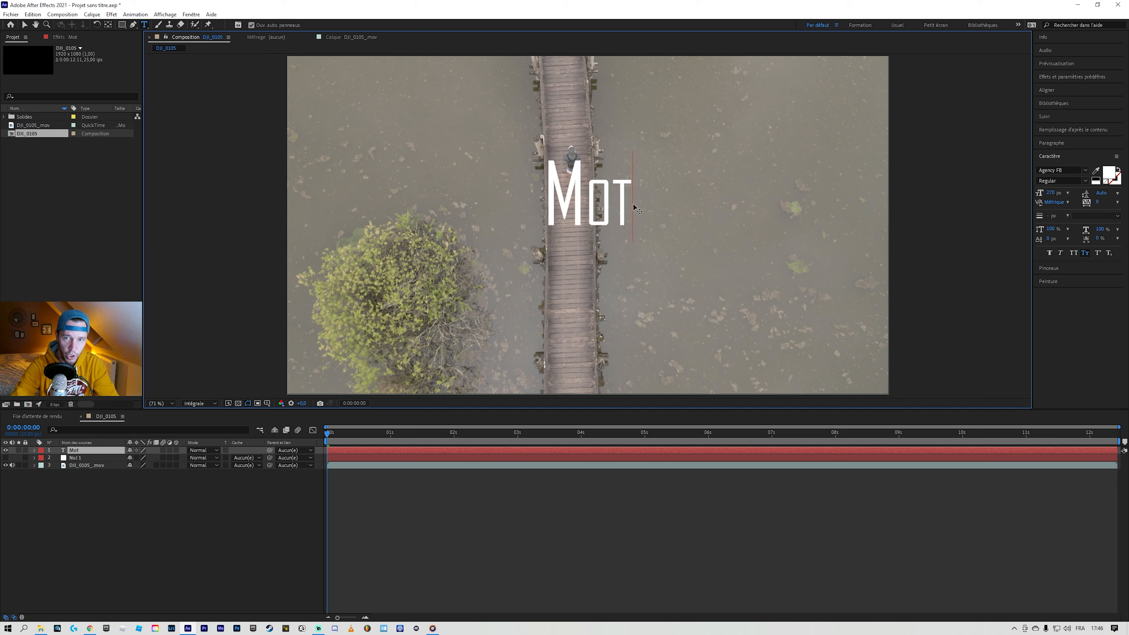
text(ion Trackin)
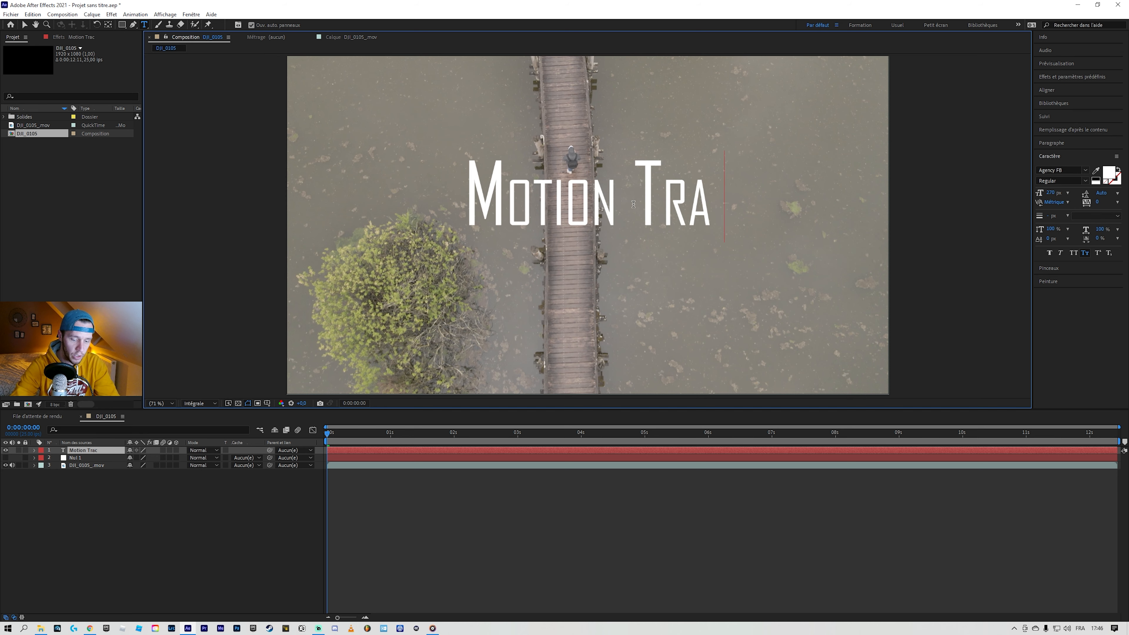
text(g)
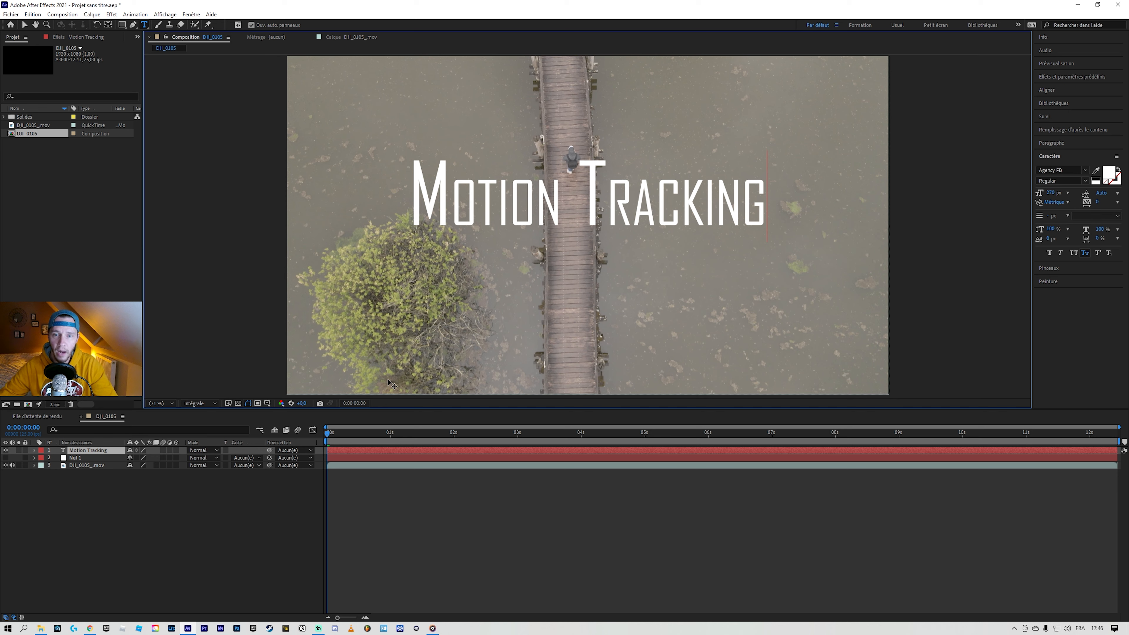
Scale the Motion Tracking text to 32% and move it over the water to the right of the footbridge
click(34, 451)
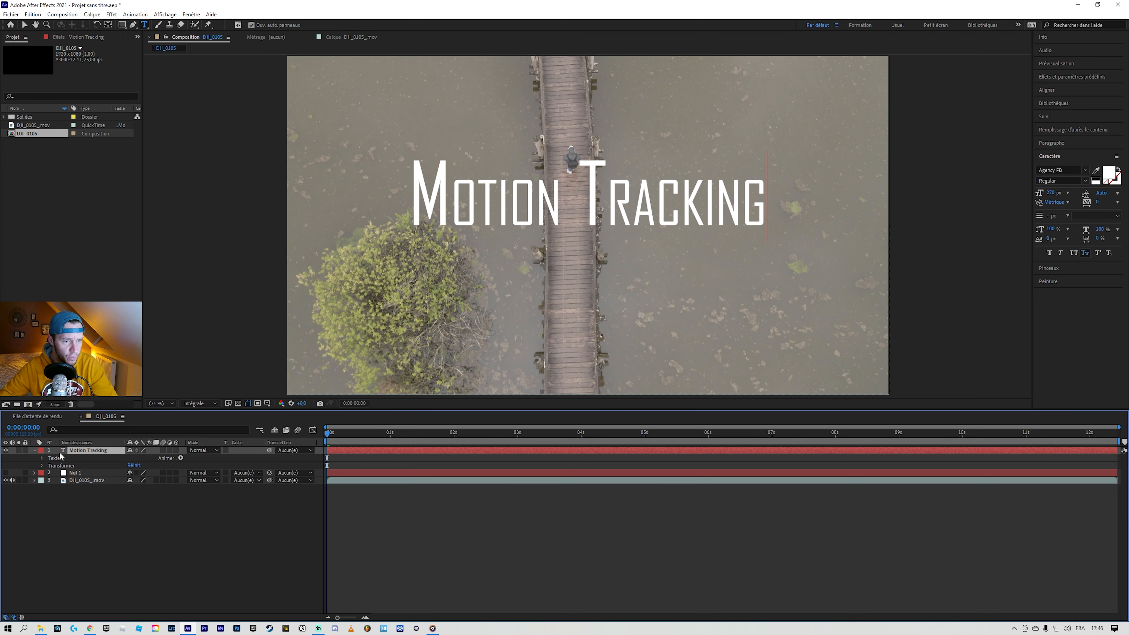
click(42, 466)
drag(135, 487, 114, 495)
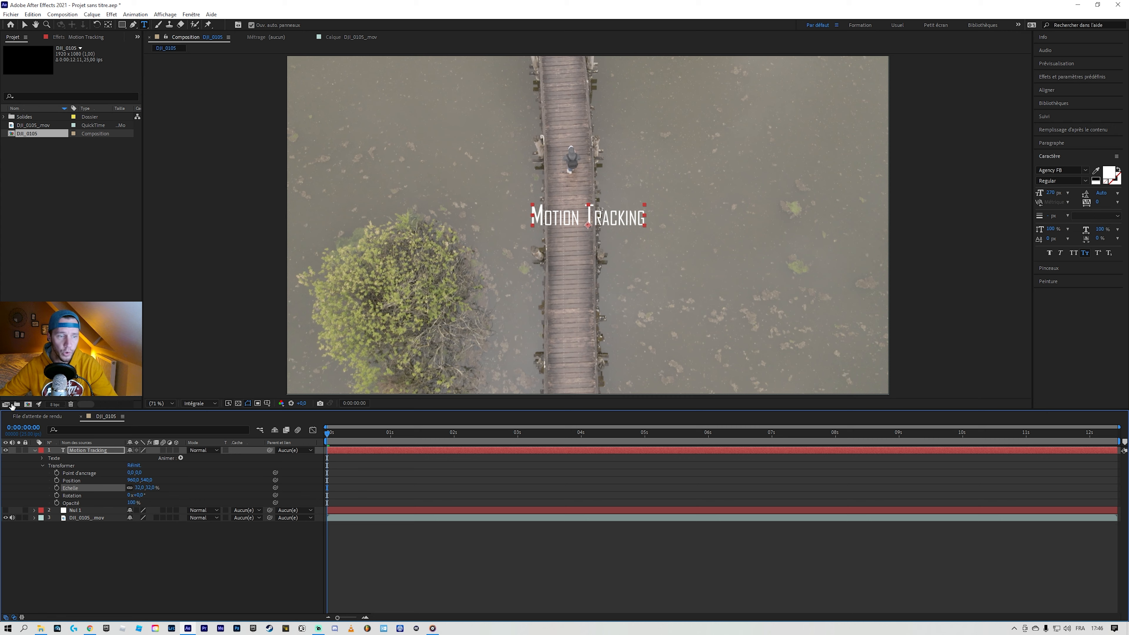
click(24, 24)
drag(619, 224, 772, 298)
drag(328, 436, 617, 436)
key(Home)
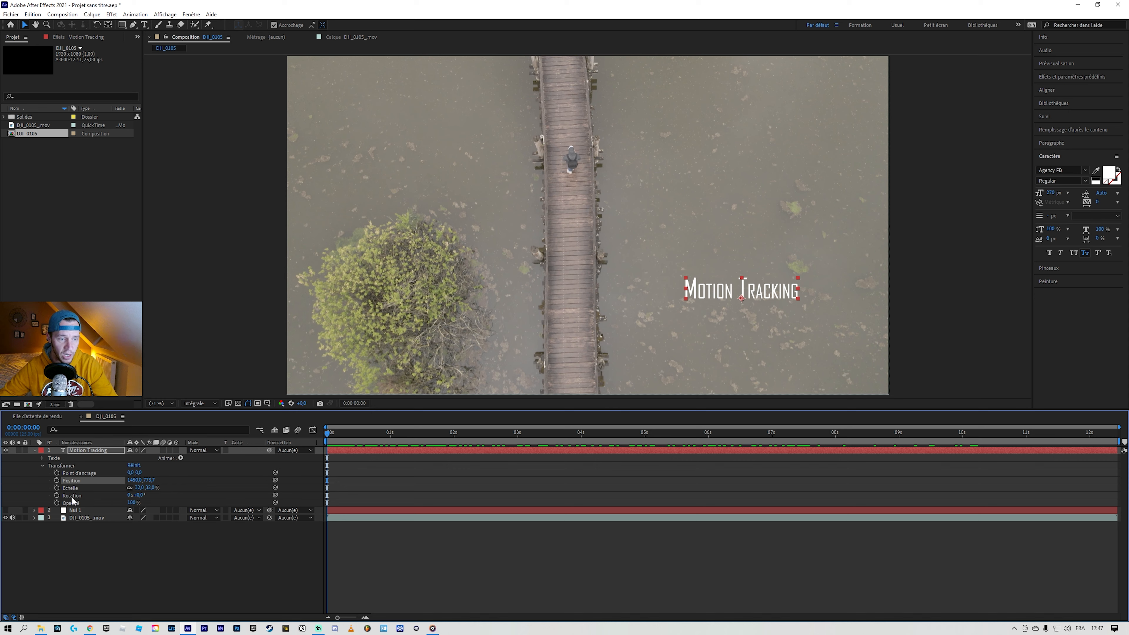
Link the Motion Tracking text's Position property to the Position property of Nul 1
click(34, 511)
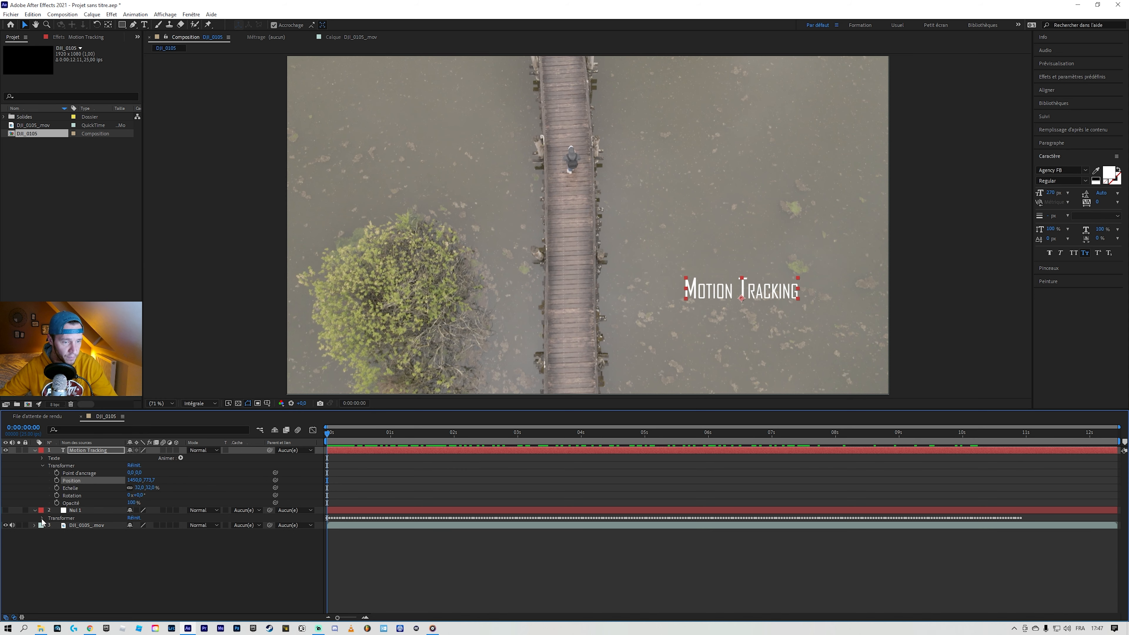
click(42, 518)
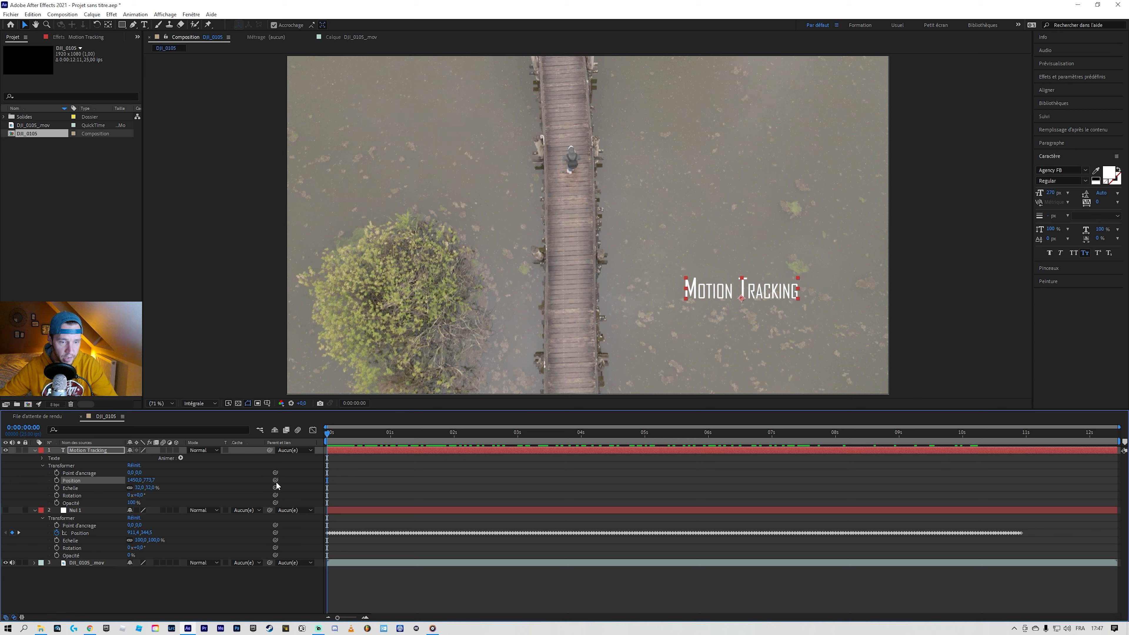
drag(275, 482, 82, 531)
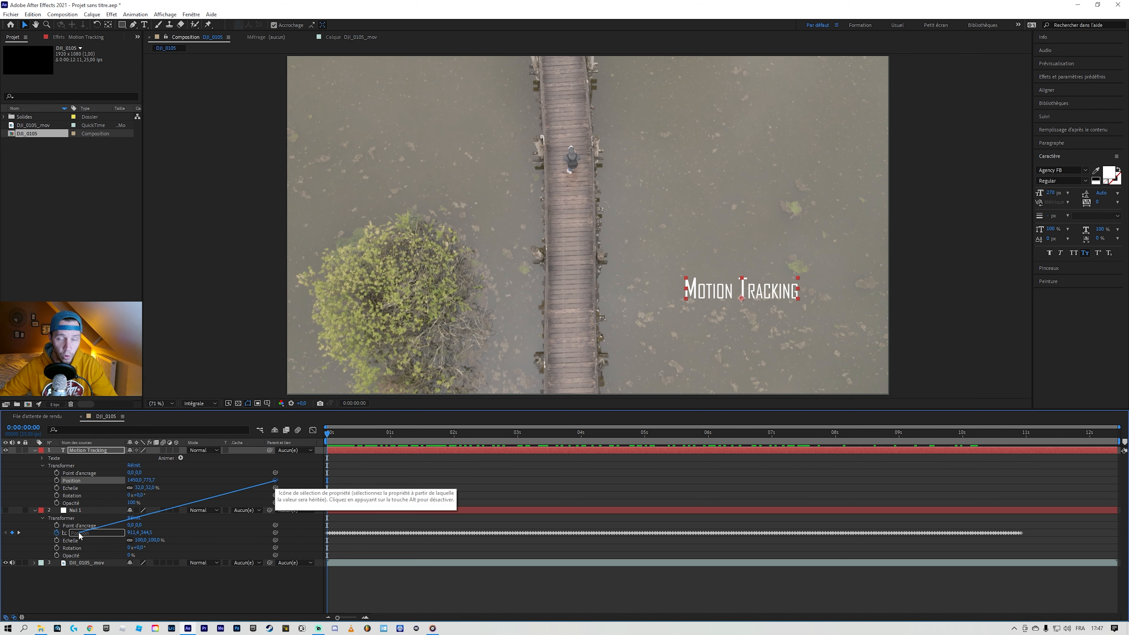
drag(79, 532, 78, 533)
Play the composition to check how the linked text follows the walking person, and return to the start
key(space)
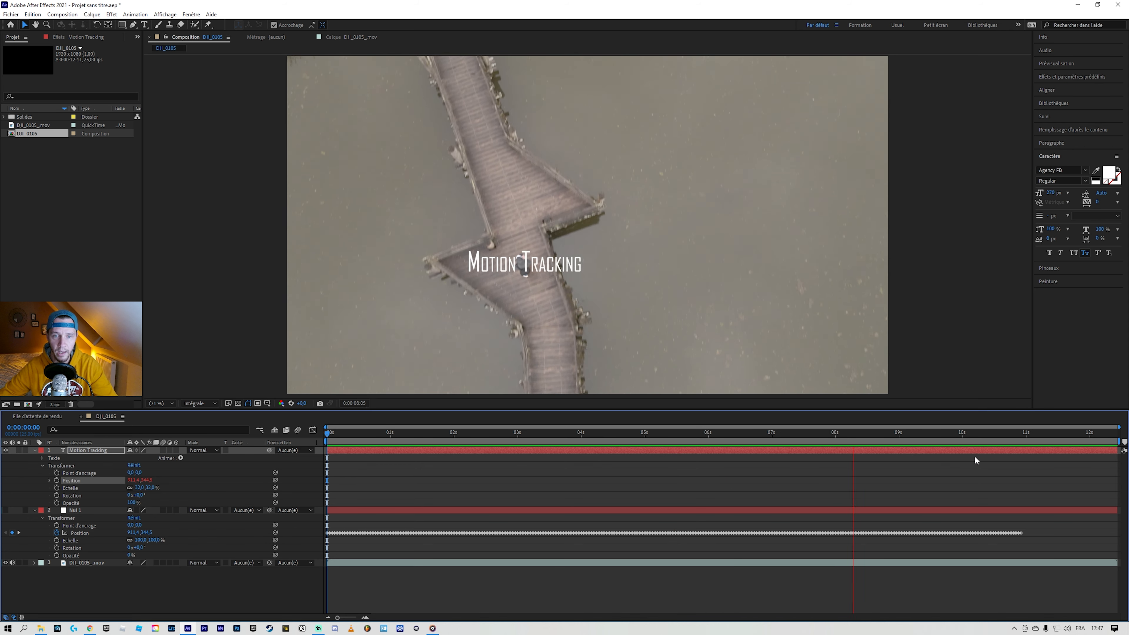
key(space)
drag(911, 439, 300, 462)
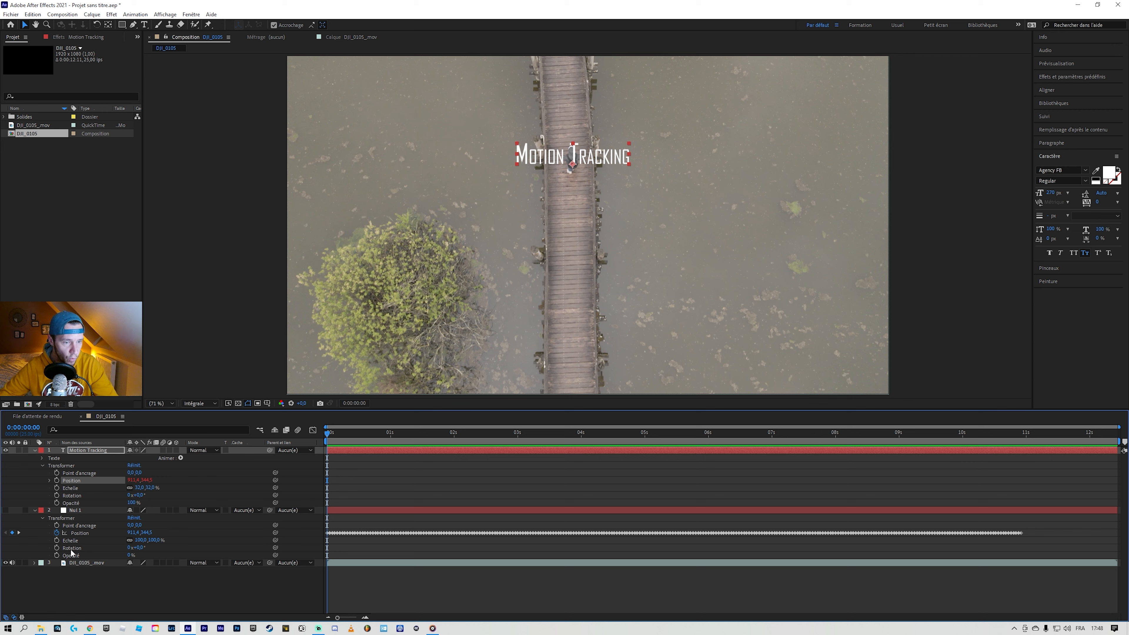
Offset the Motion Tracking text above and to the right of the person by setting its anchor point to about -646, 192
click(87, 473)
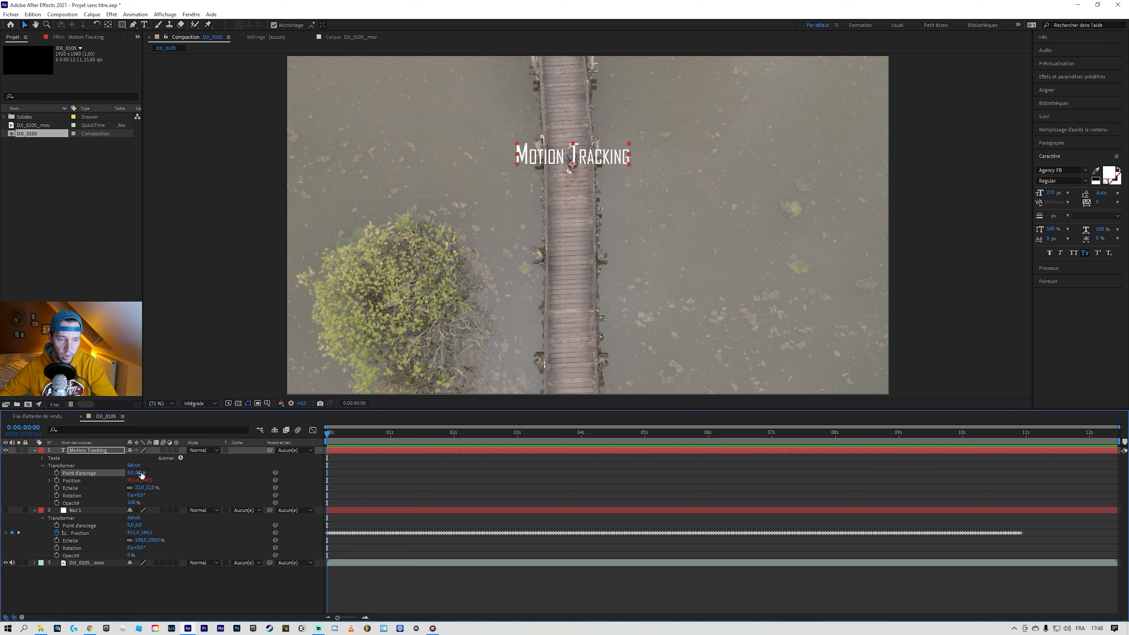
drag(141, 475, 238, 483)
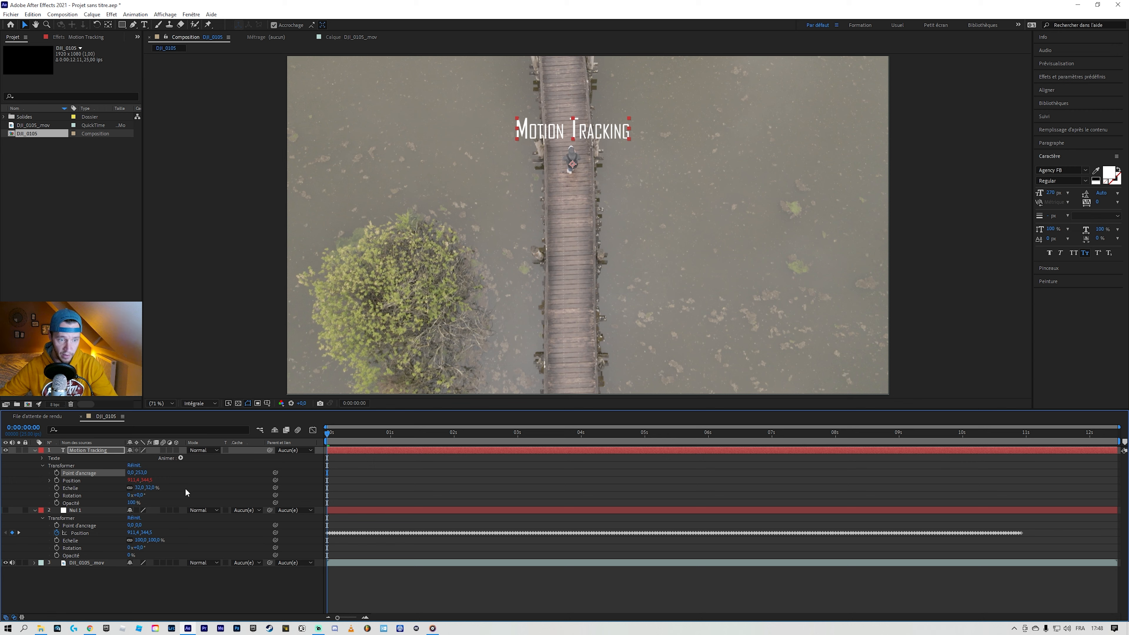
mouse_move(131, 472)
mouse_down()
mouse_move(70, 475)
mouse_move(121, 474)
mouse_up()
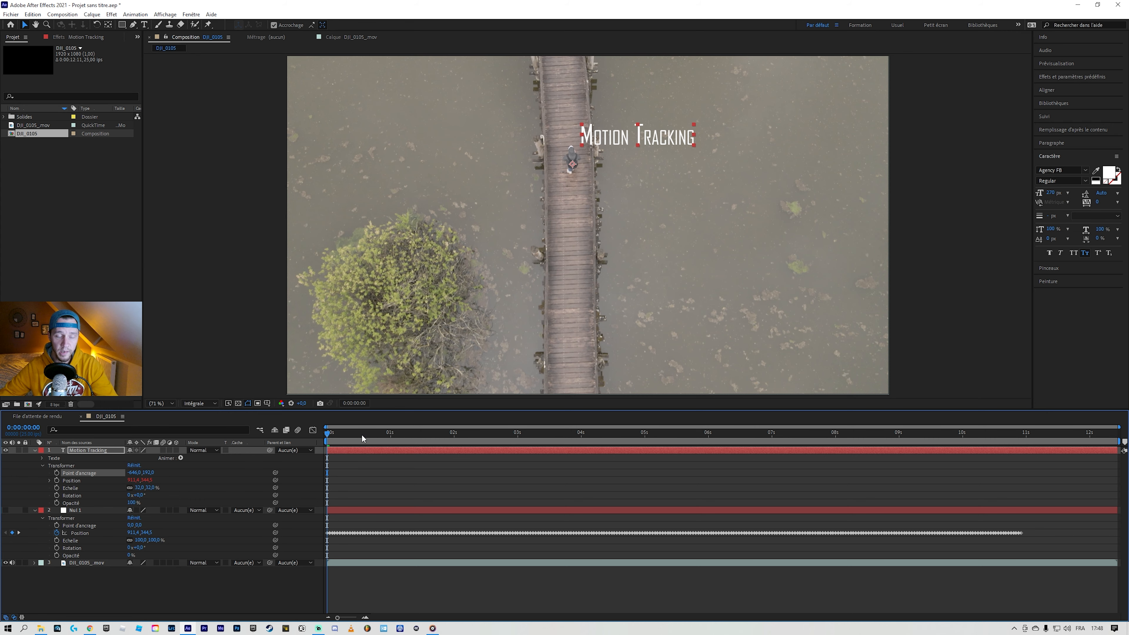
Play back the composition with the offset text and return to the first frame
key(space)
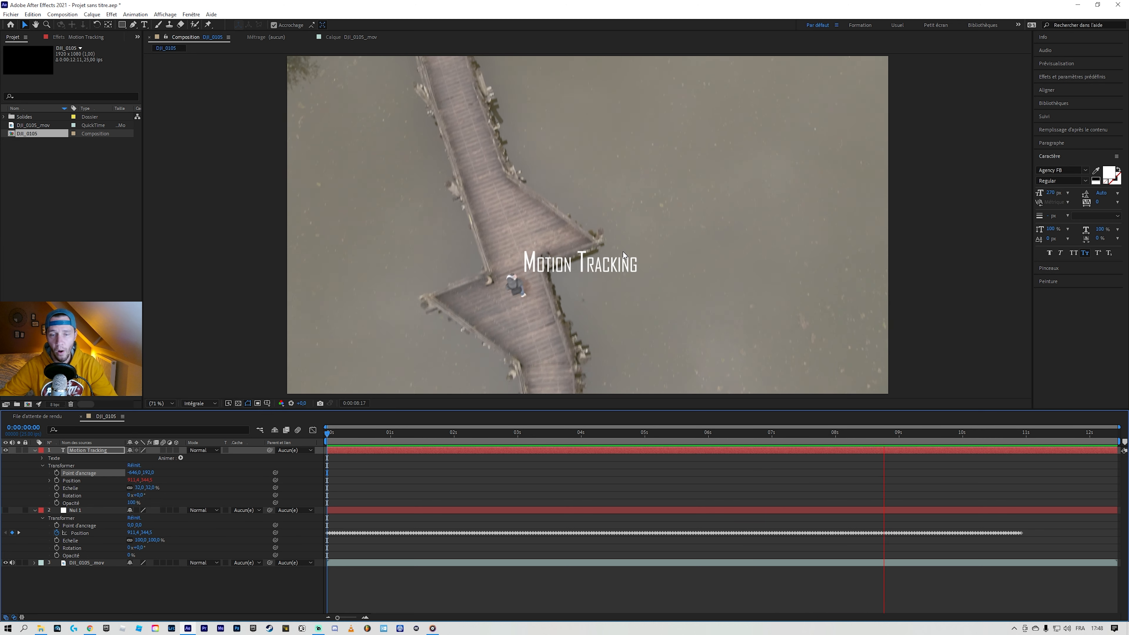
key(space)
drag(998, 438, 123, 489)
Collapse the Nul 1 layer's properties, keep those of the text layer expanded, and deselect the text
click(35, 451)
click(35, 457)
click(34, 451)
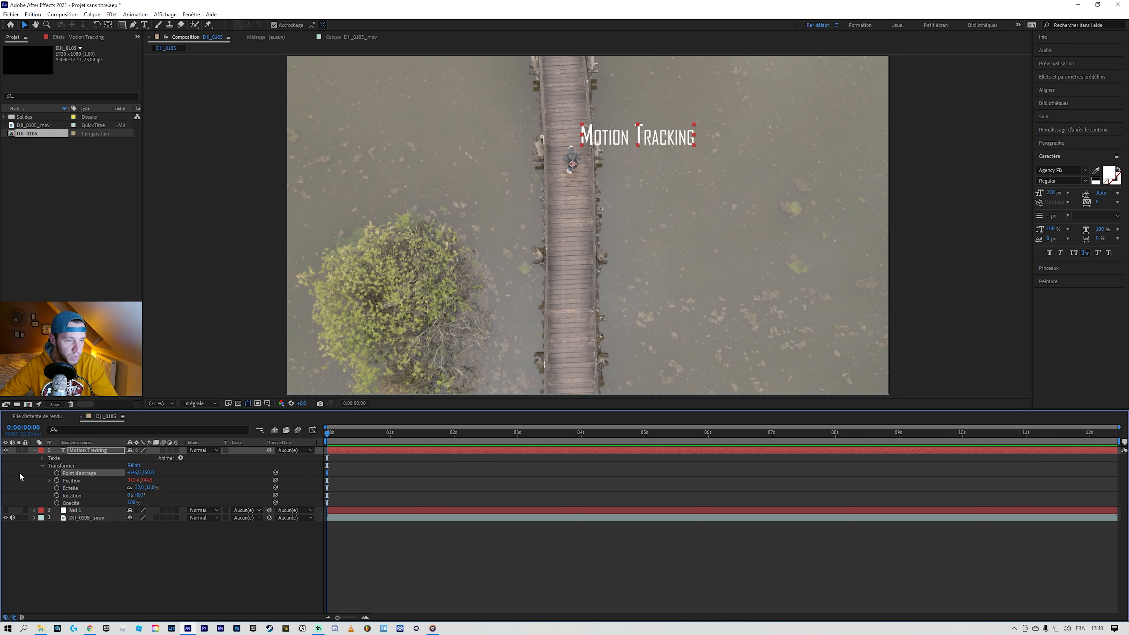
click(902, 257)
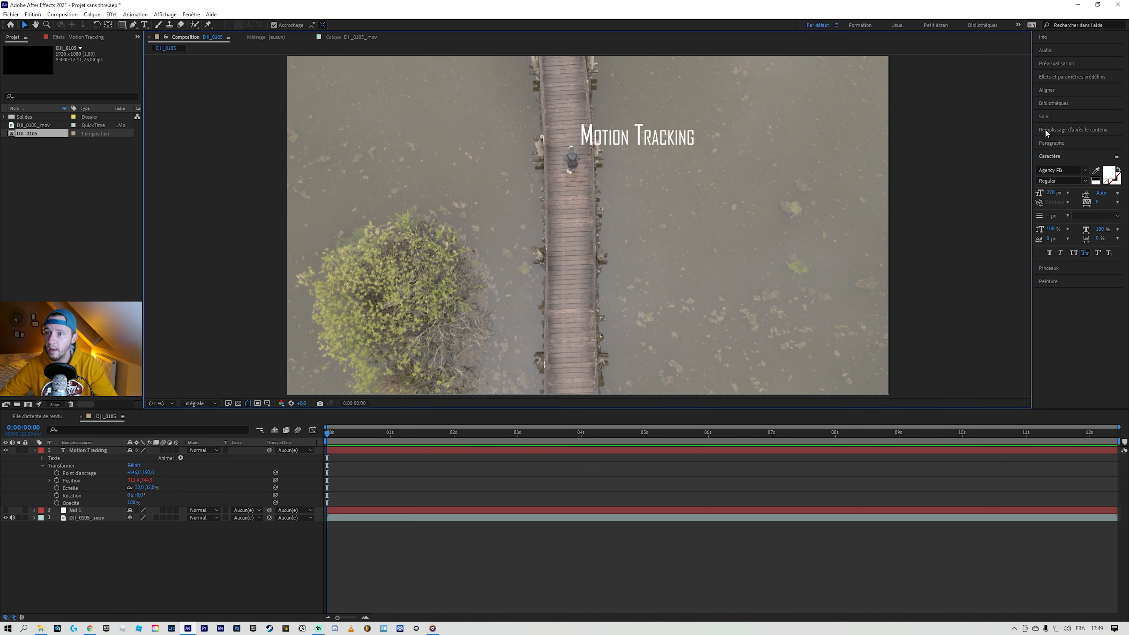
Search the effects for "ombre" and apply the Ombre portée effect to the Motion Tracking text
click(1073, 78)
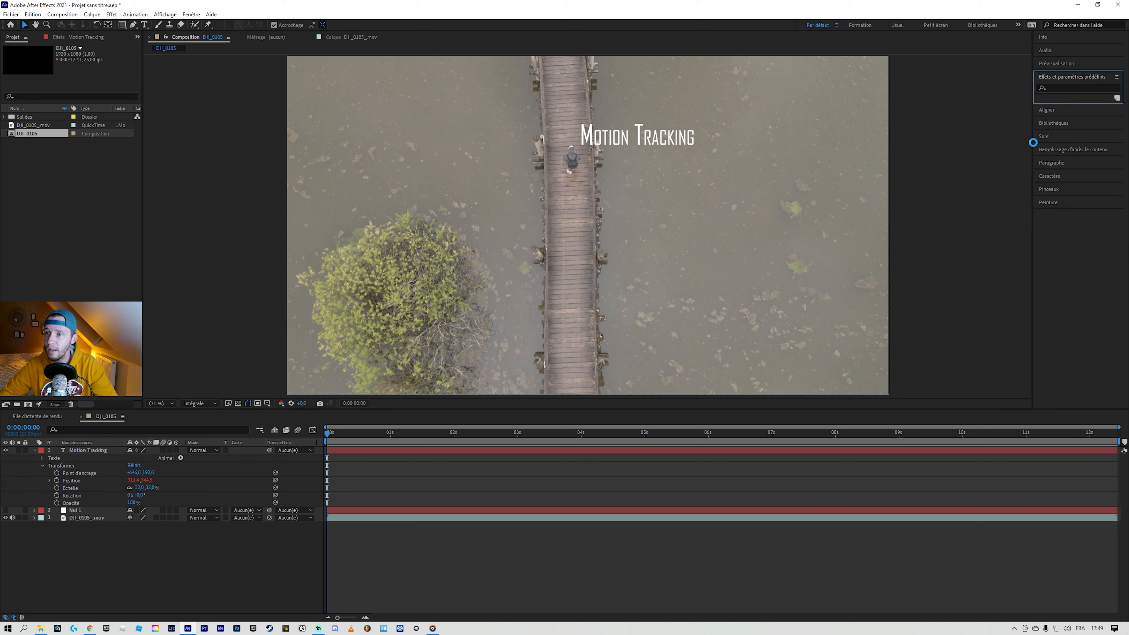
click(1077, 85)
text(omù)
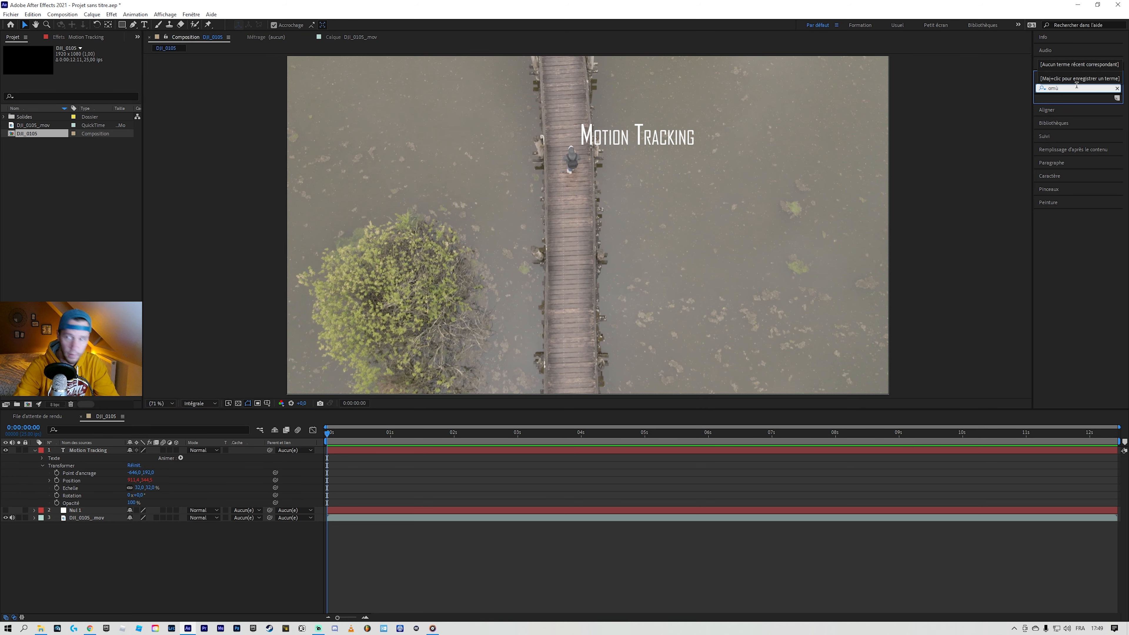
key(BackSpace)
text(bre)
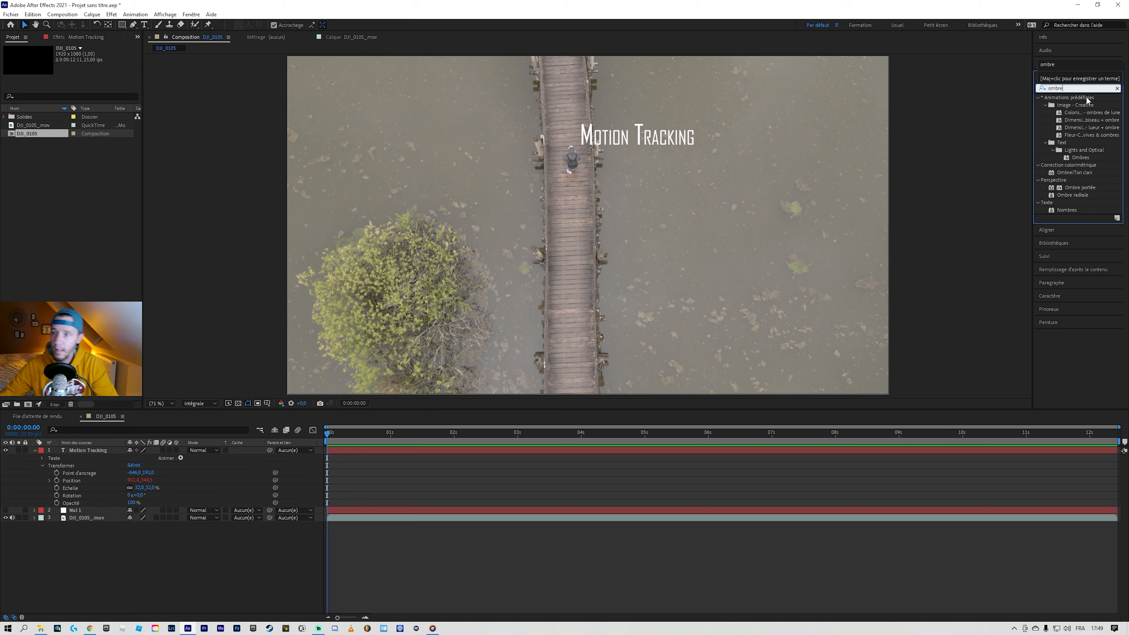
drag(1078, 191, 623, 161)
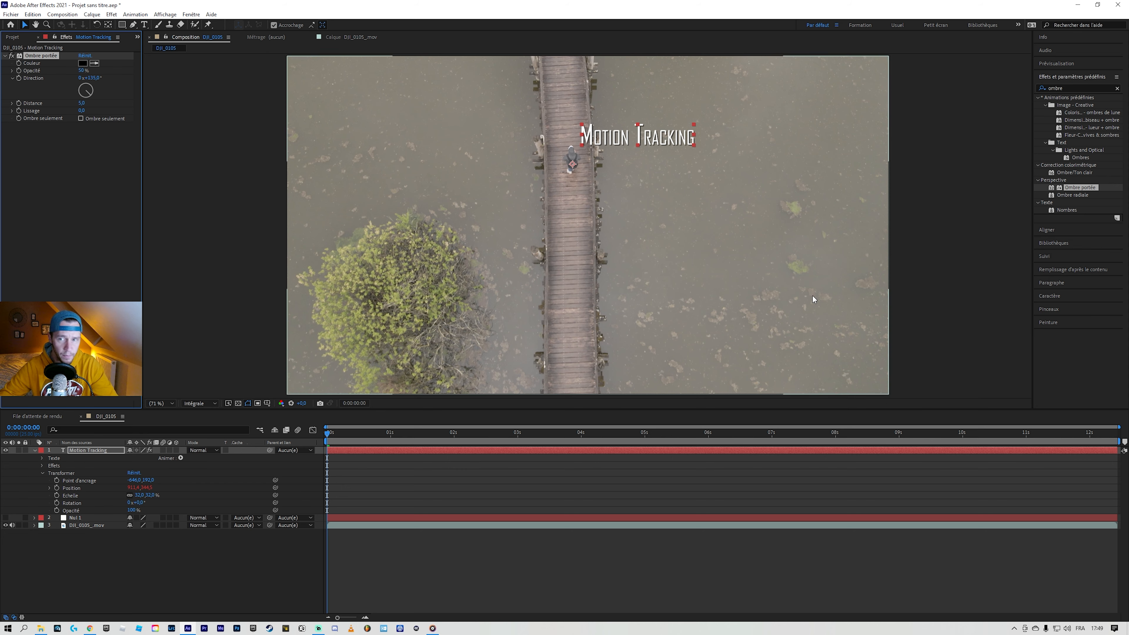
click(756, 329)
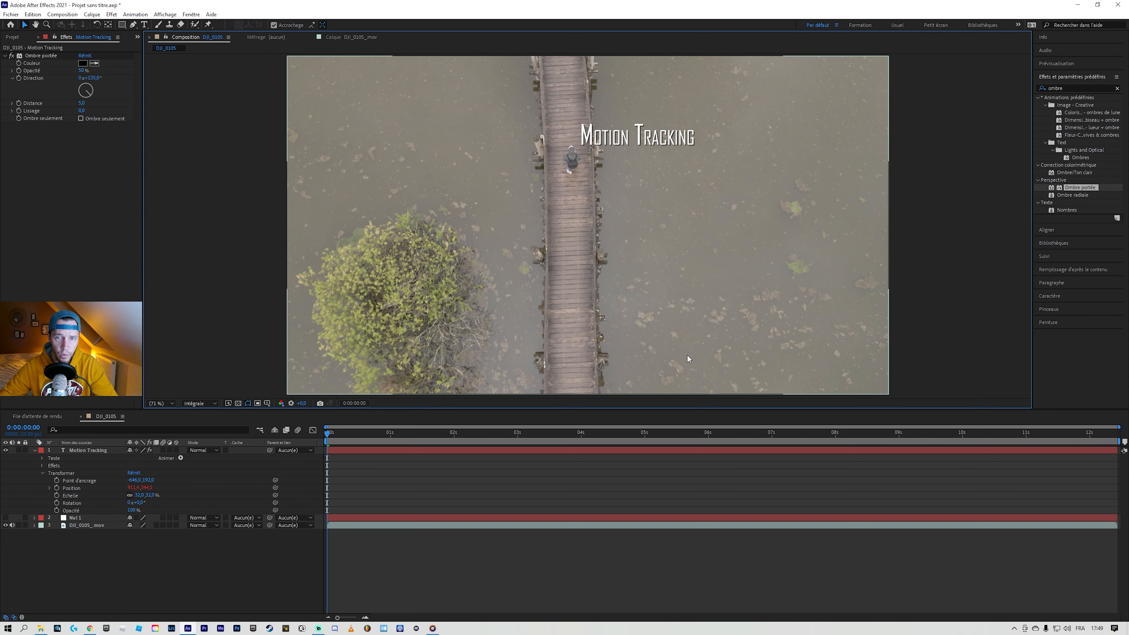
Set the text's Ombre portée effect to 40% opacity, a distance of 31 and a Lissage of 9
click(42, 466)
click(66, 474)
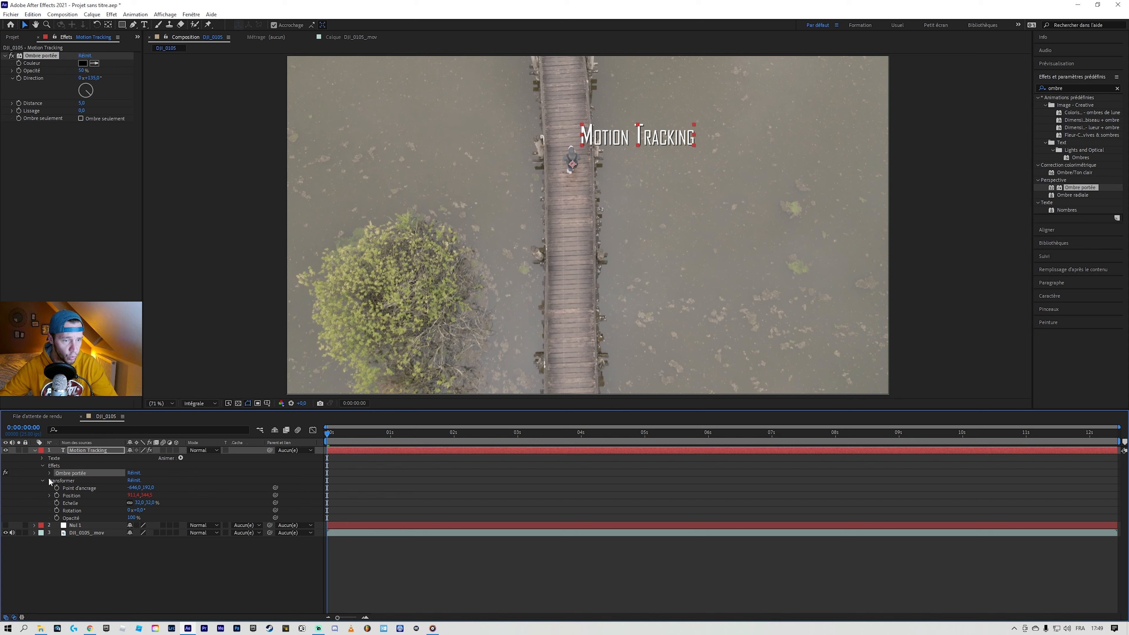
click(50, 473)
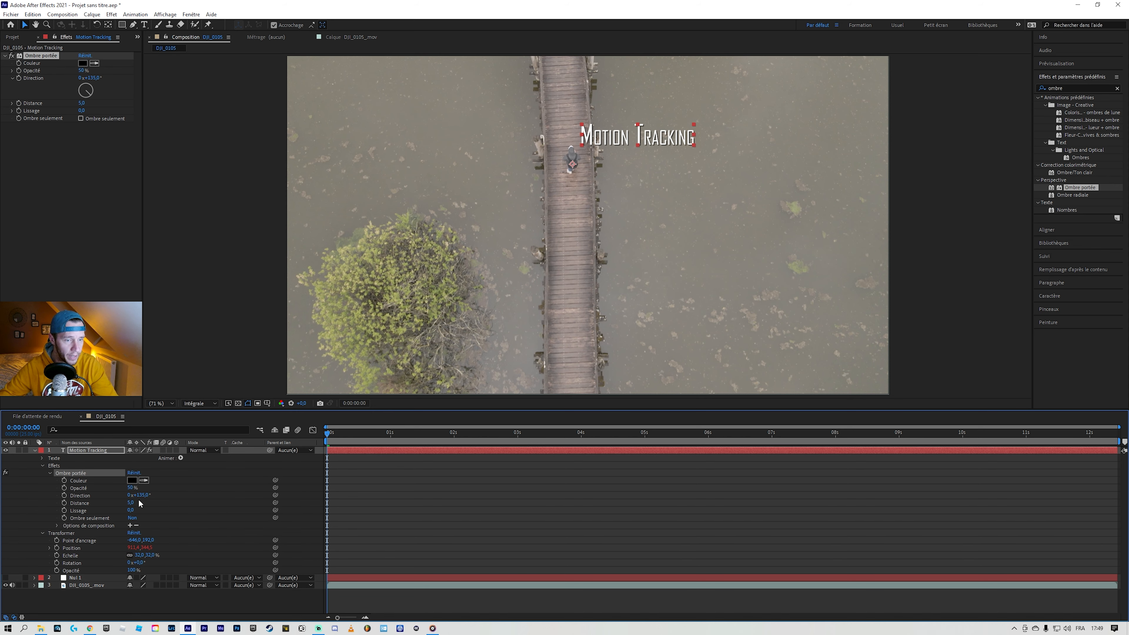
drag(136, 487, 212, 487)
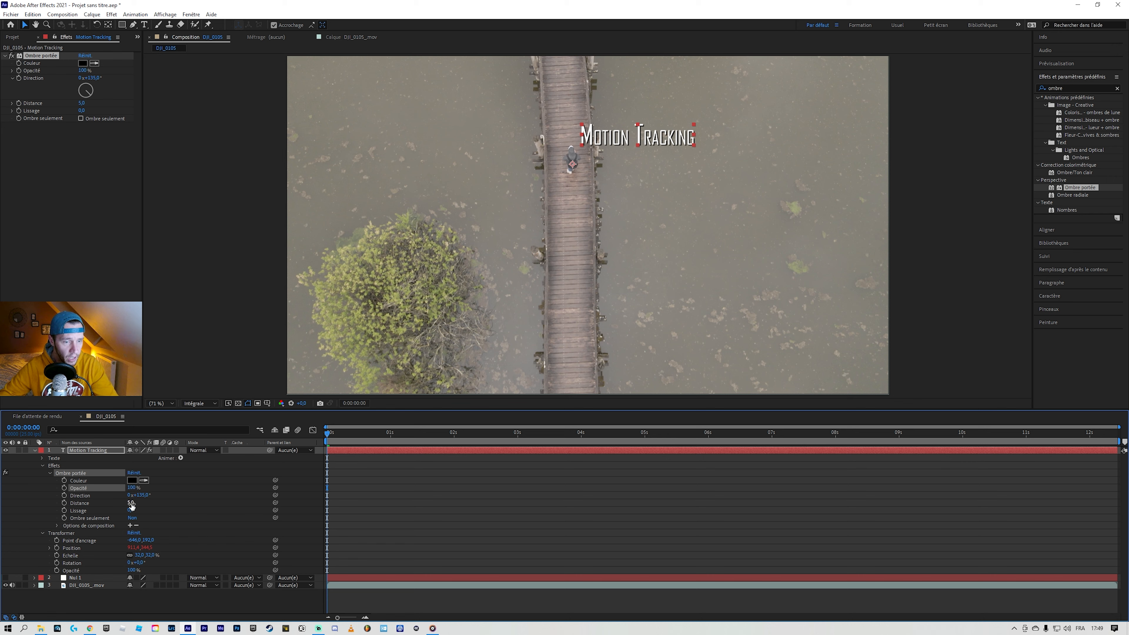
drag(131, 502, 145, 508)
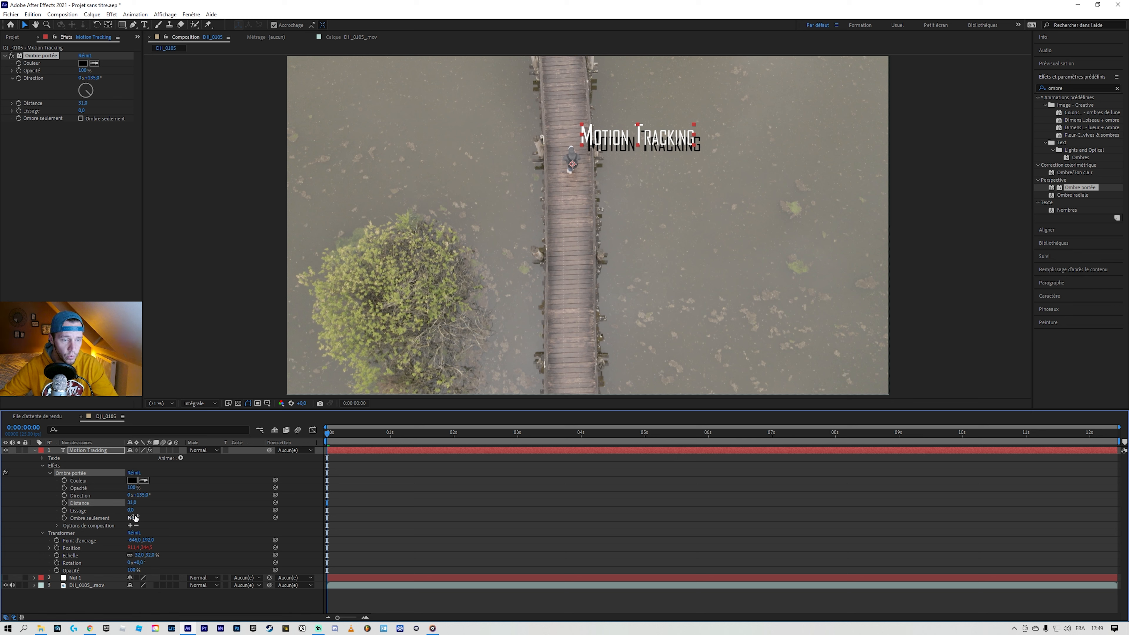
drag(132, 488, 70, 494)
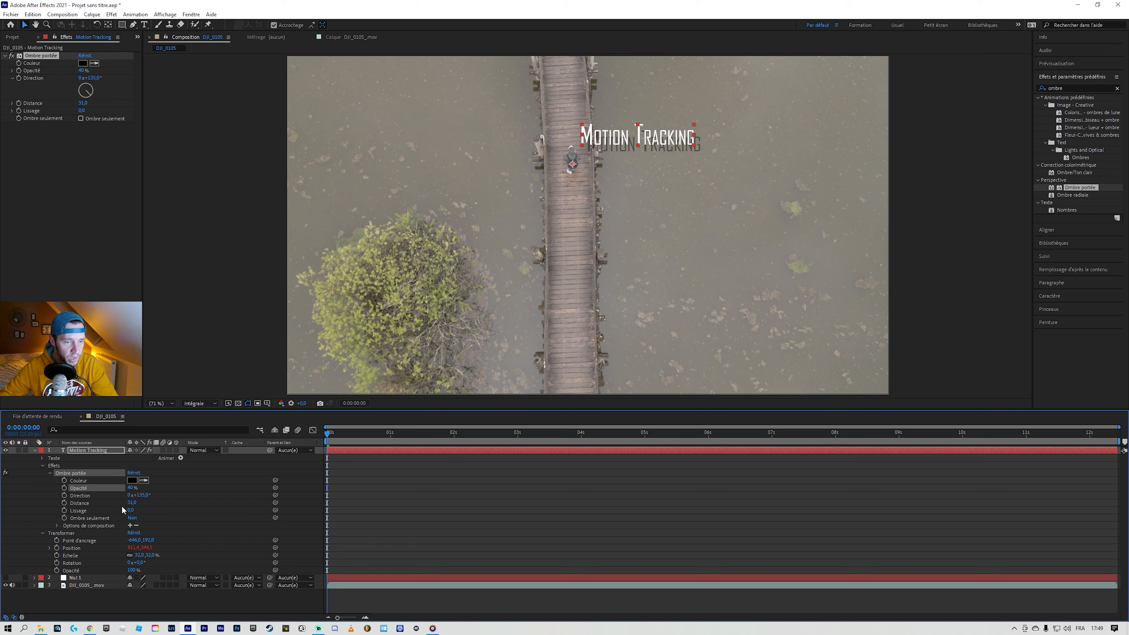
drag(130, 511, 132, 511)
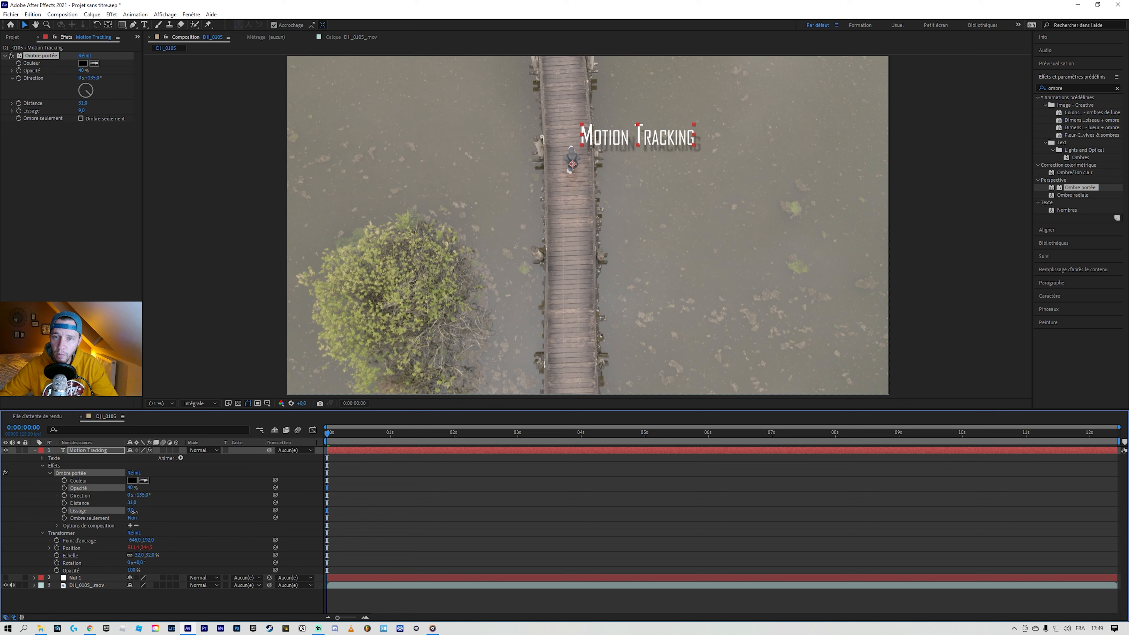
Set the Ombre portée effect on the Motion Tracking text to 29% opacity and a Lissage of 17
click(135, 512)
drag(131, 491, 128, 488)
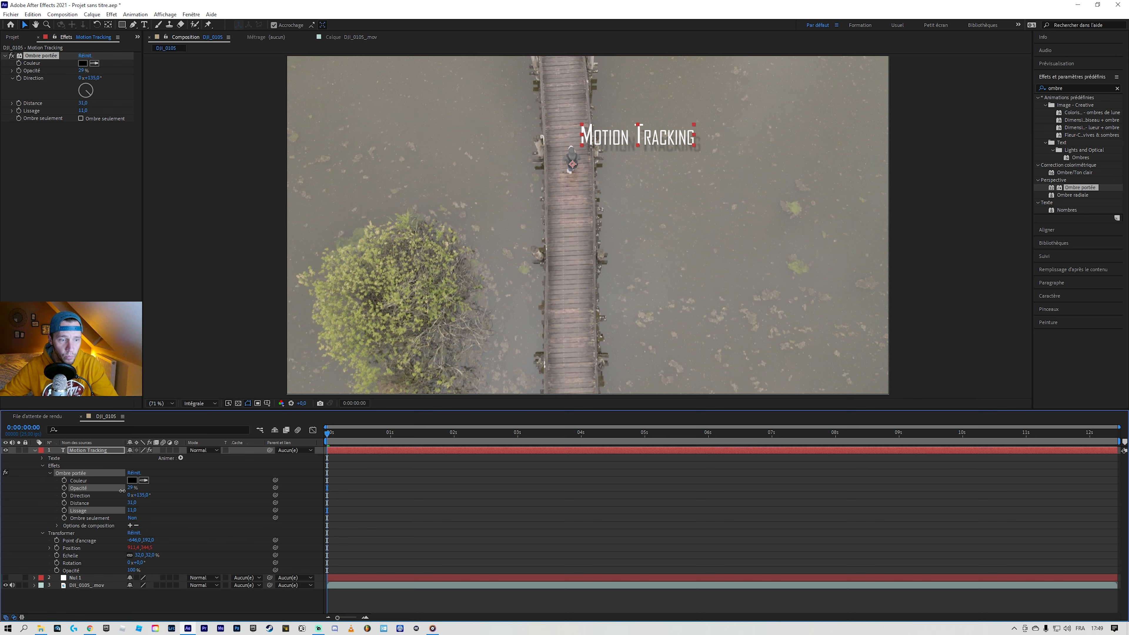
drag(122, 491, 136, 514)
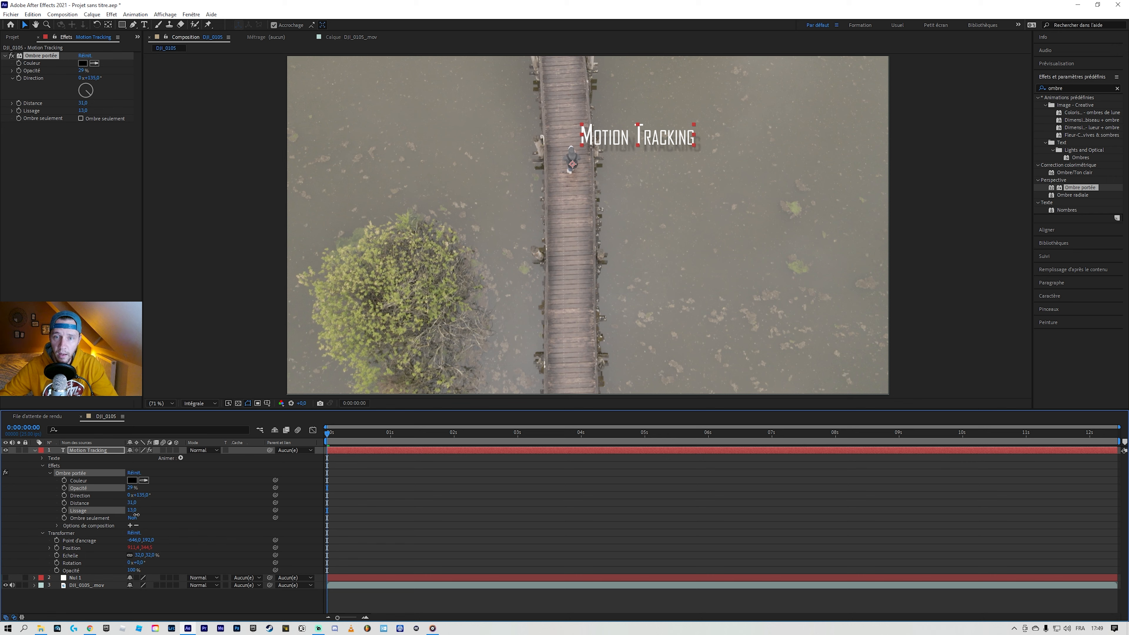
drag(138, 516, 139, 515)
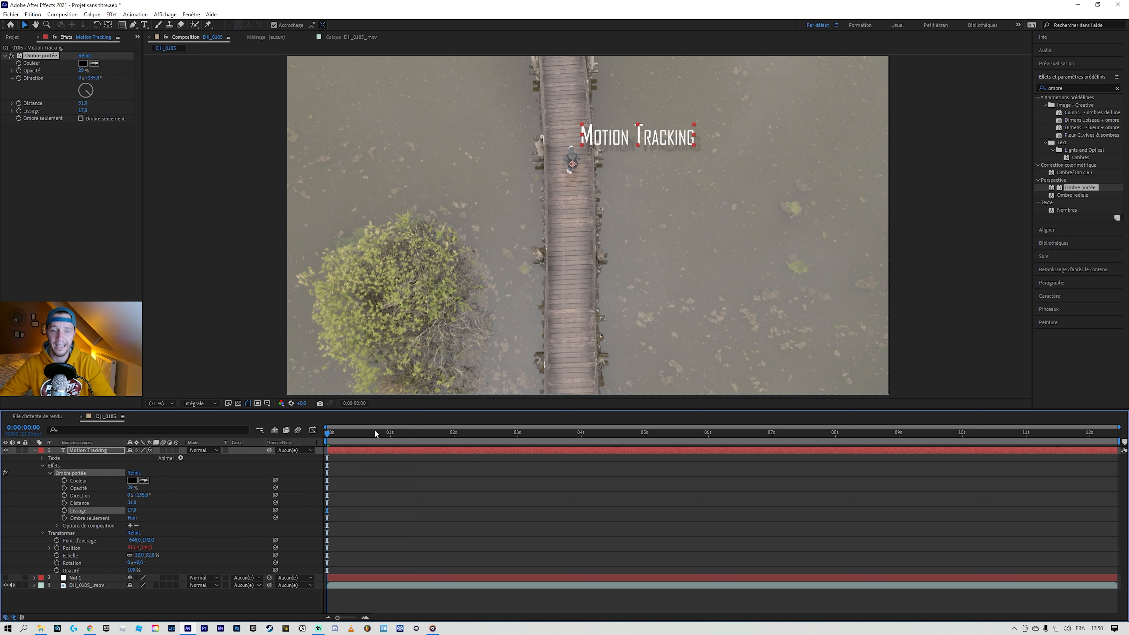
Deselect the text, play back the composition with the softened shadow, and return to the first frame
click(982, 301)
key(space)
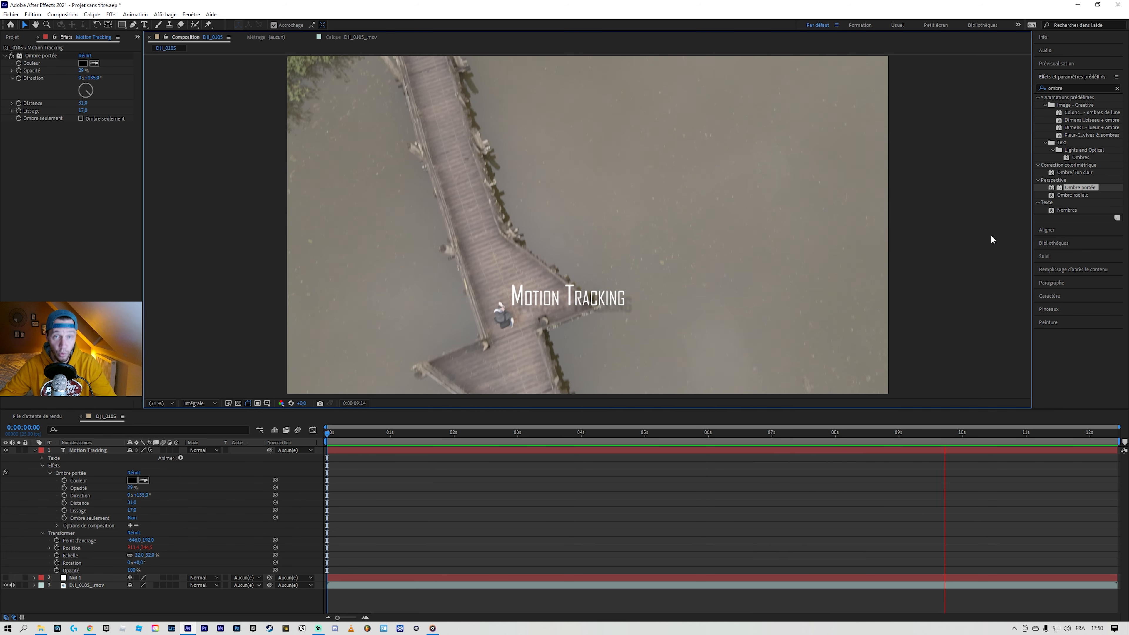
key(space)
key(Home)
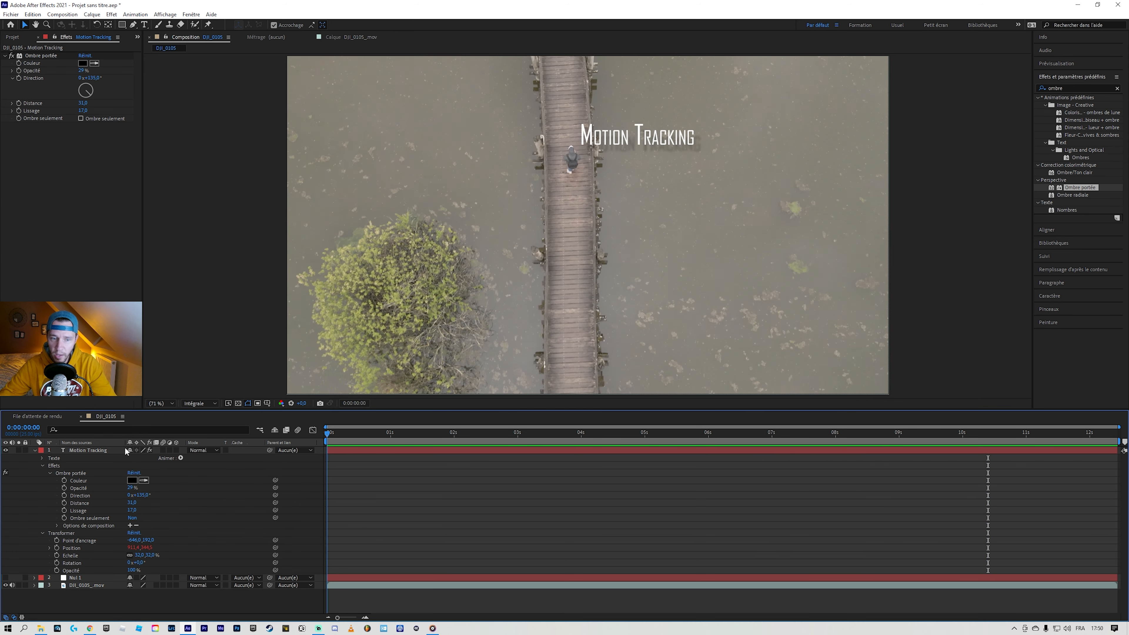
Collapse and hide the Motion Tracking text layer, and open the Motion Bro v3.2.1 extension
click(35, 451)
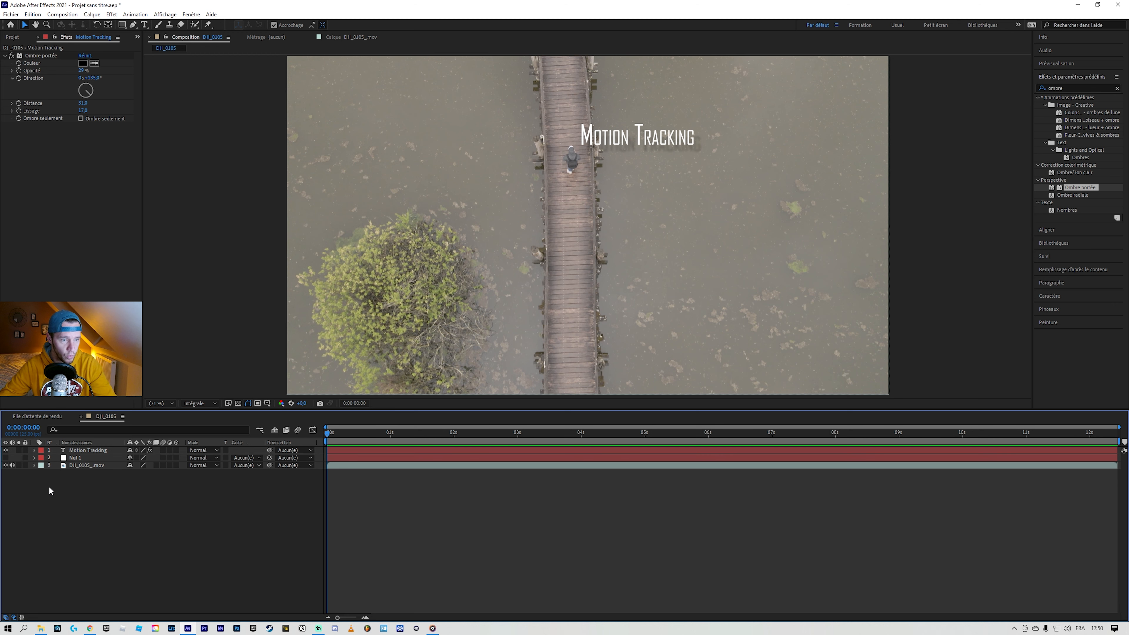
click(6, 451)
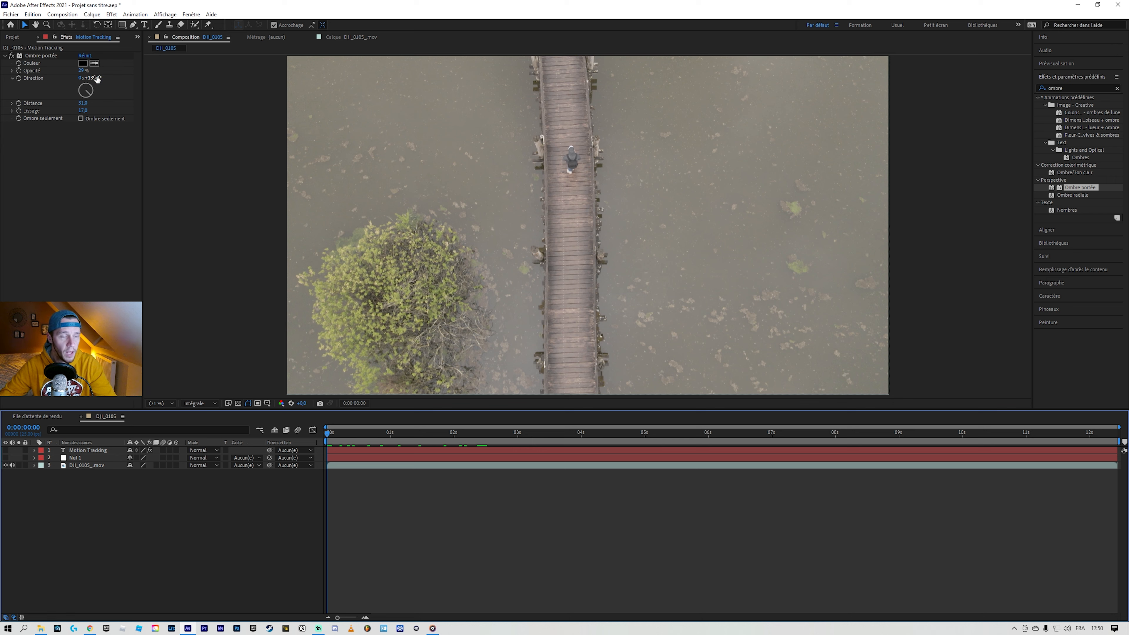
click(192, 14)
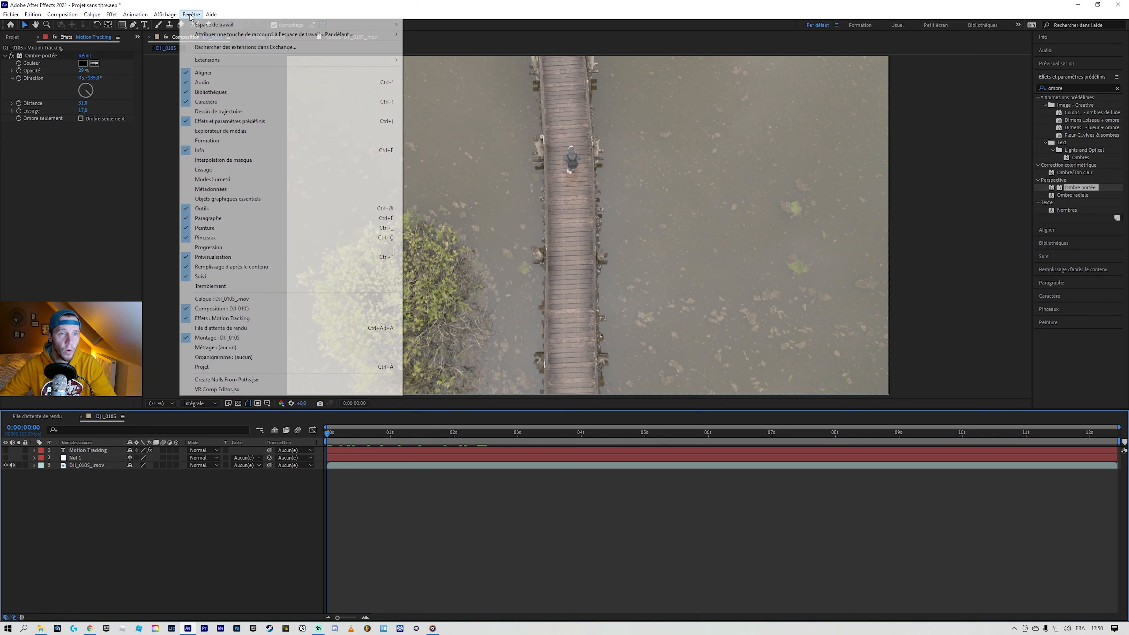
mouse_move(223, 63)
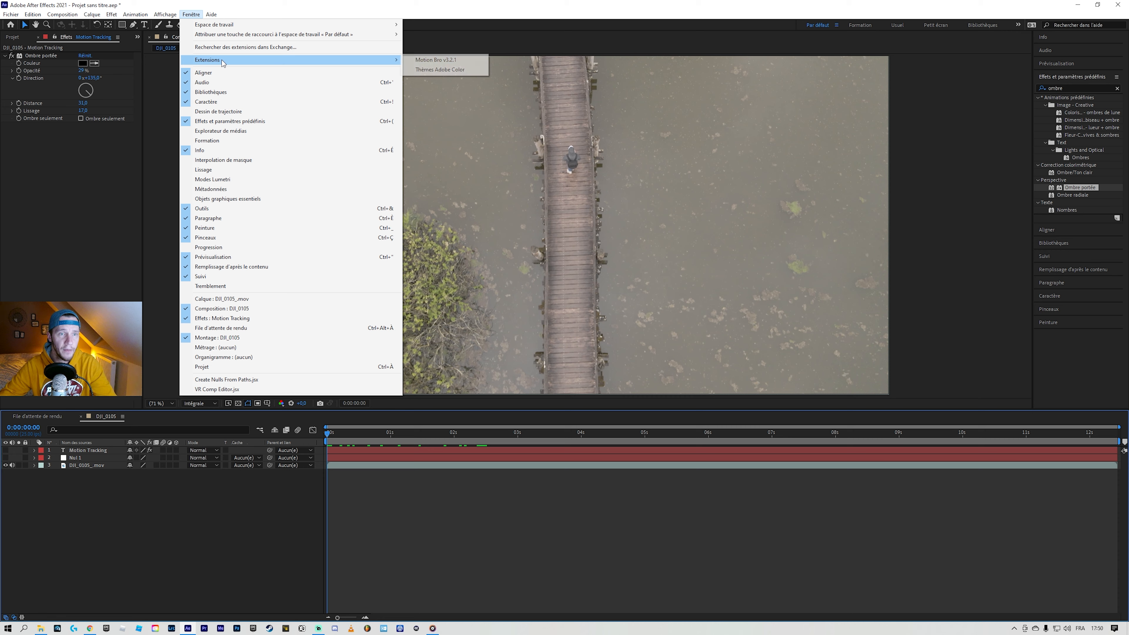
click(434, 61)
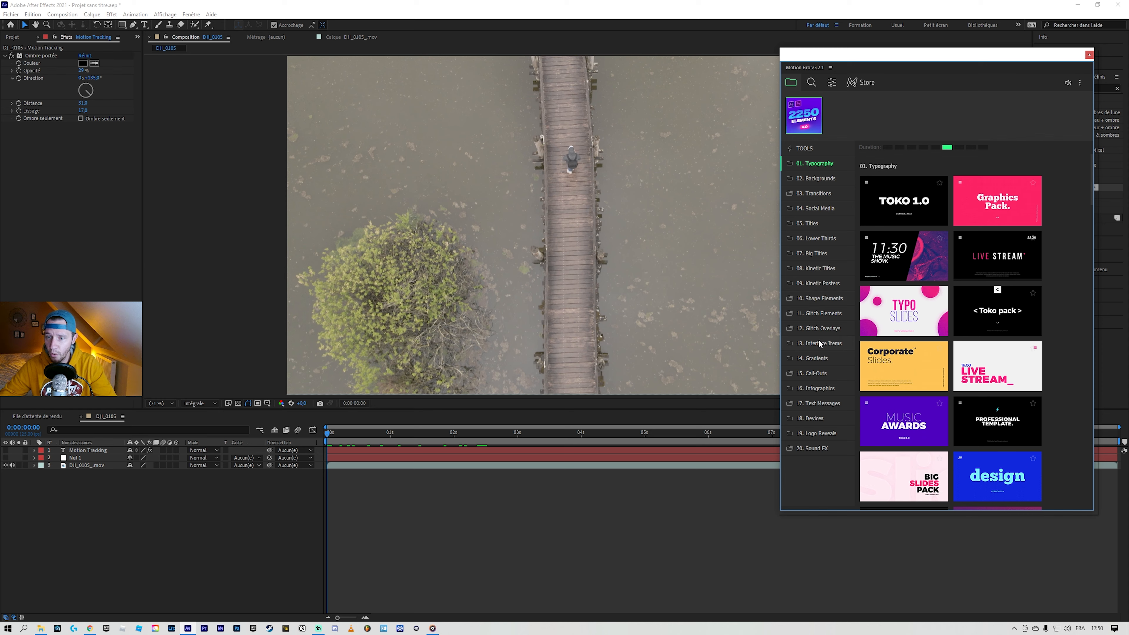
Browse the Call-Outs category, apply the "By Motioncan" call-out with a vertical line to the composition, and close Motion Bro
click(816, 373)
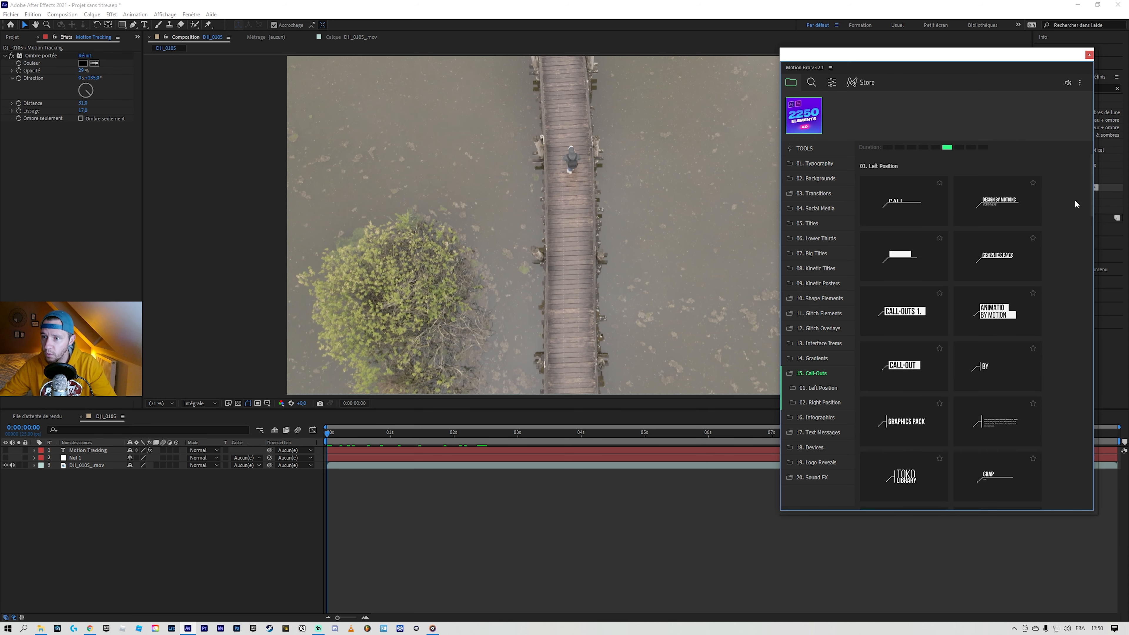
scroll(960, 312, down, 1)
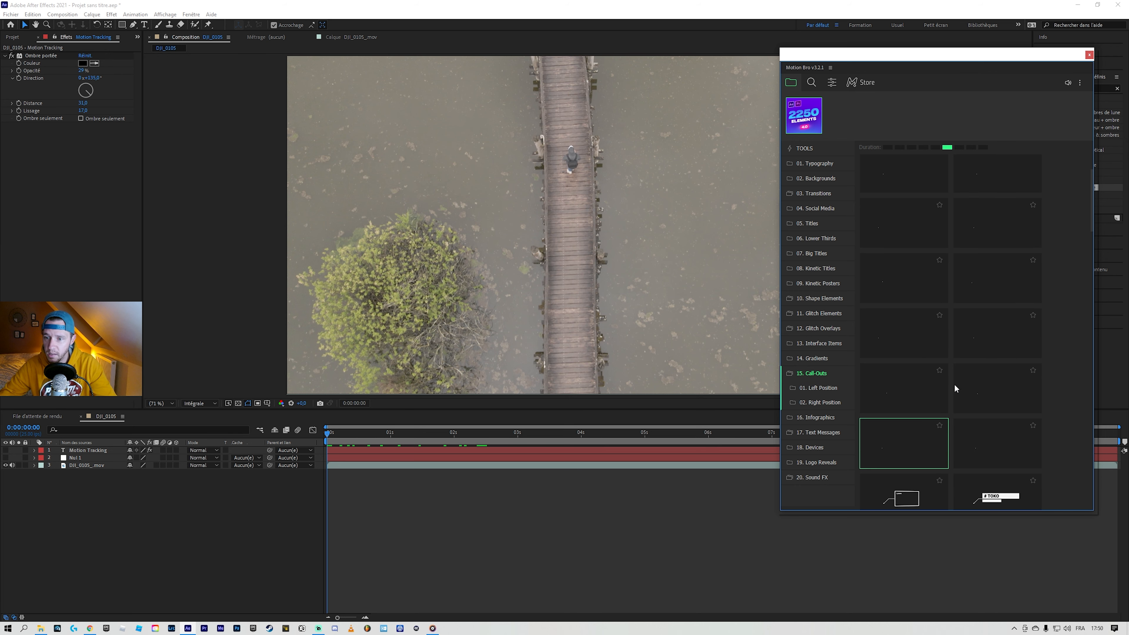
scroll(1020, 288, down, 1)
mouse_move(1011, 390)
scroll(1011, 390, down, 1)
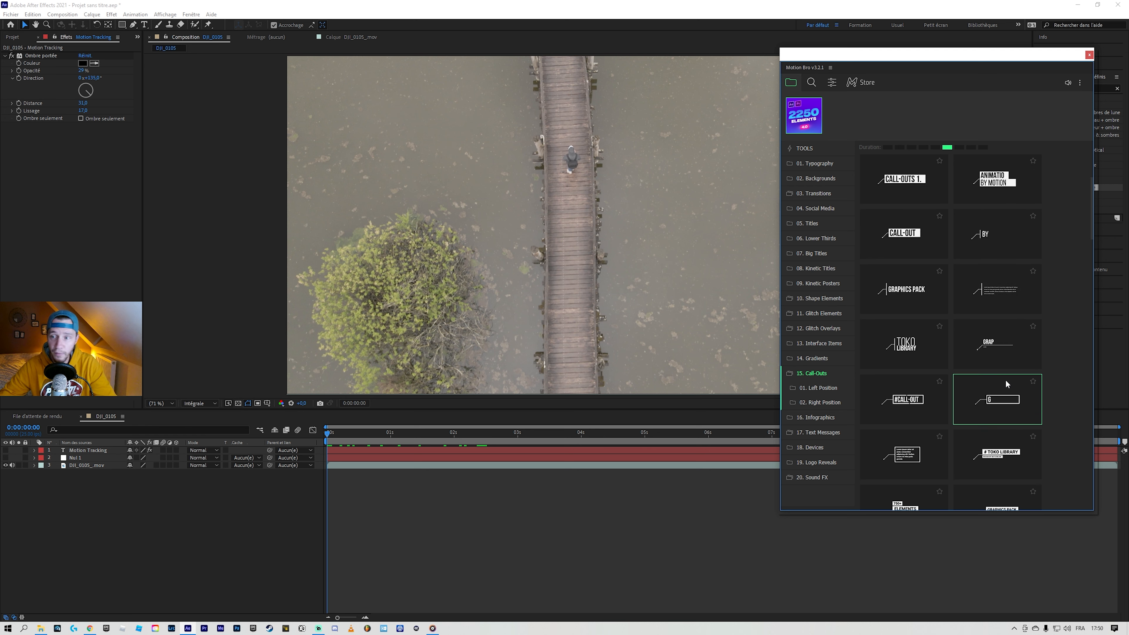
scroll(1054, 300, up, 1)
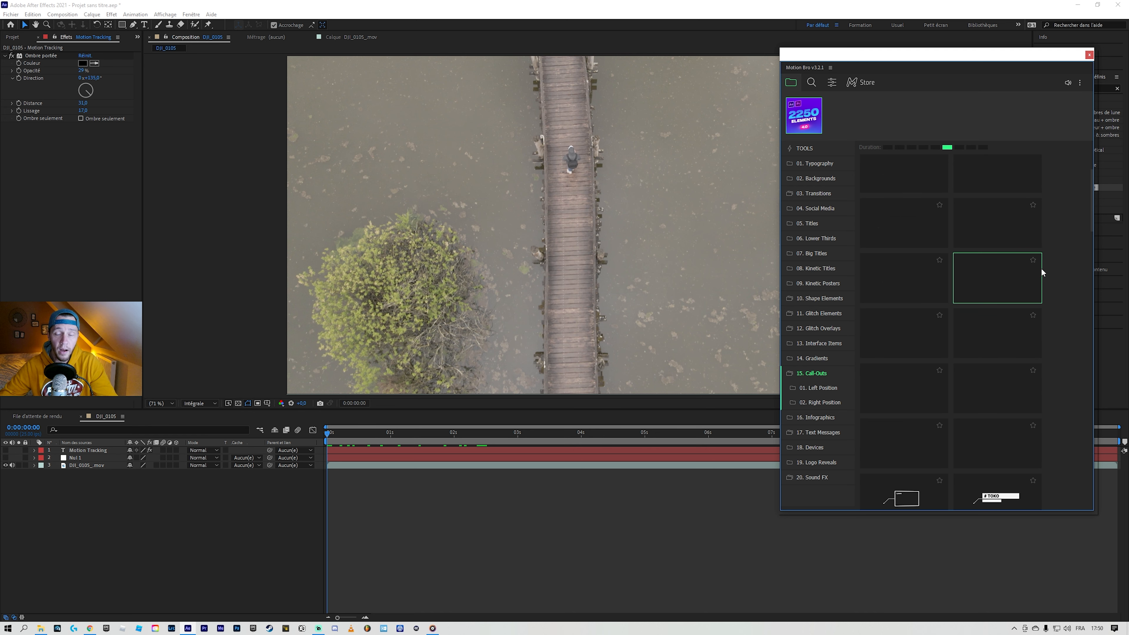
mouse_move(1015, 277)
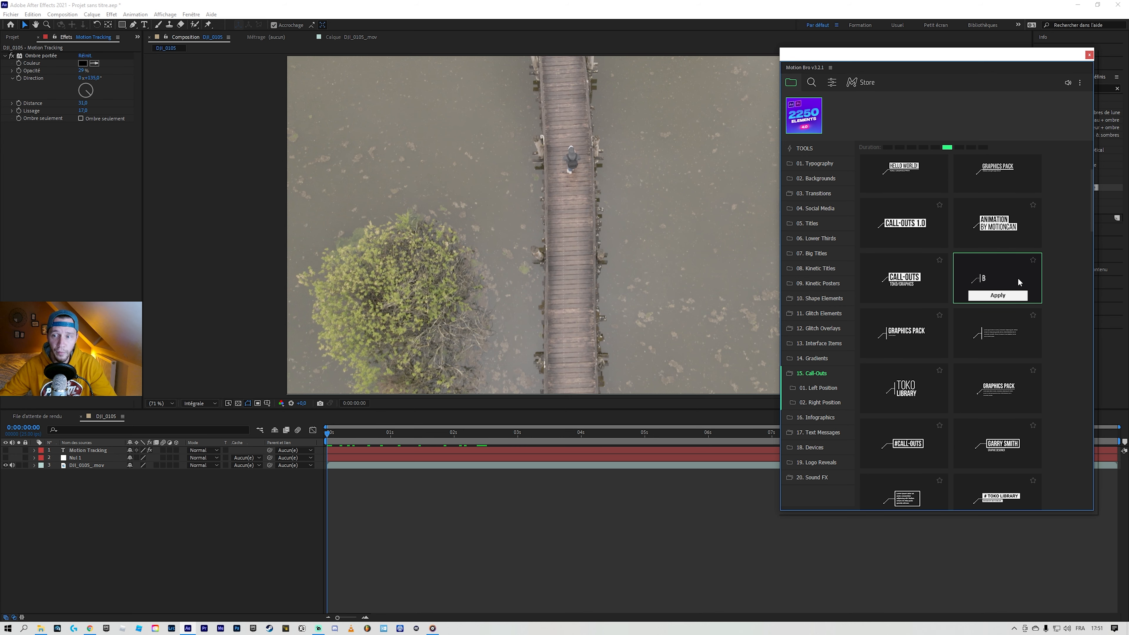
click(993, 297)
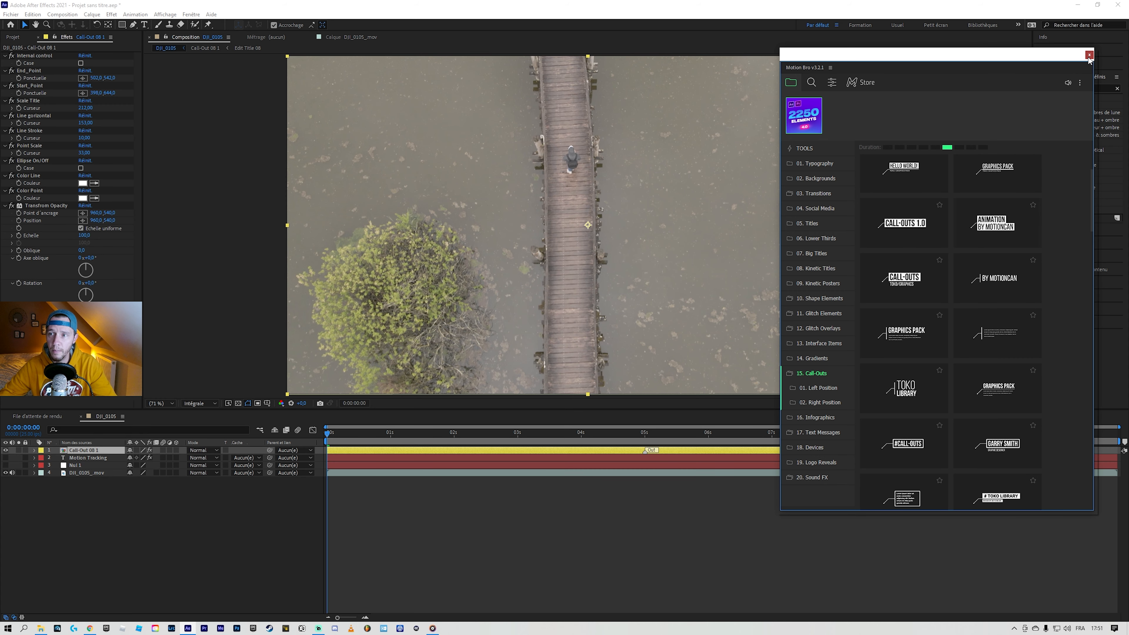
click(1089, 55)
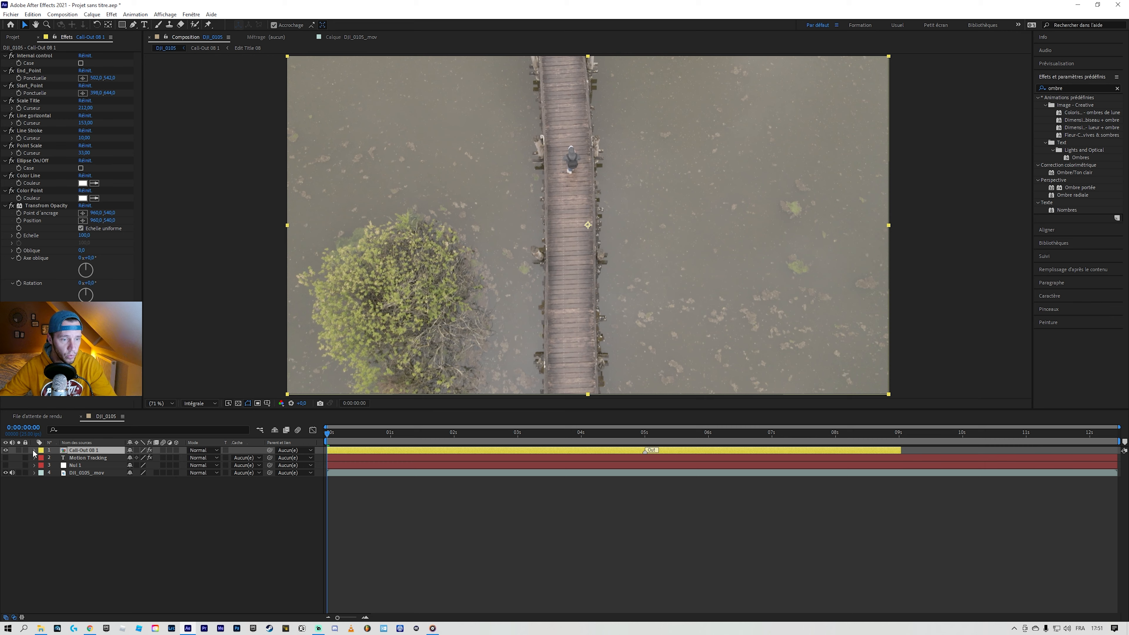
Go to about 0:00:04:14, where the call-out is fully displayed, and set the call-out layer's Echelle to 35%
drag(327, 436, 605, 440)
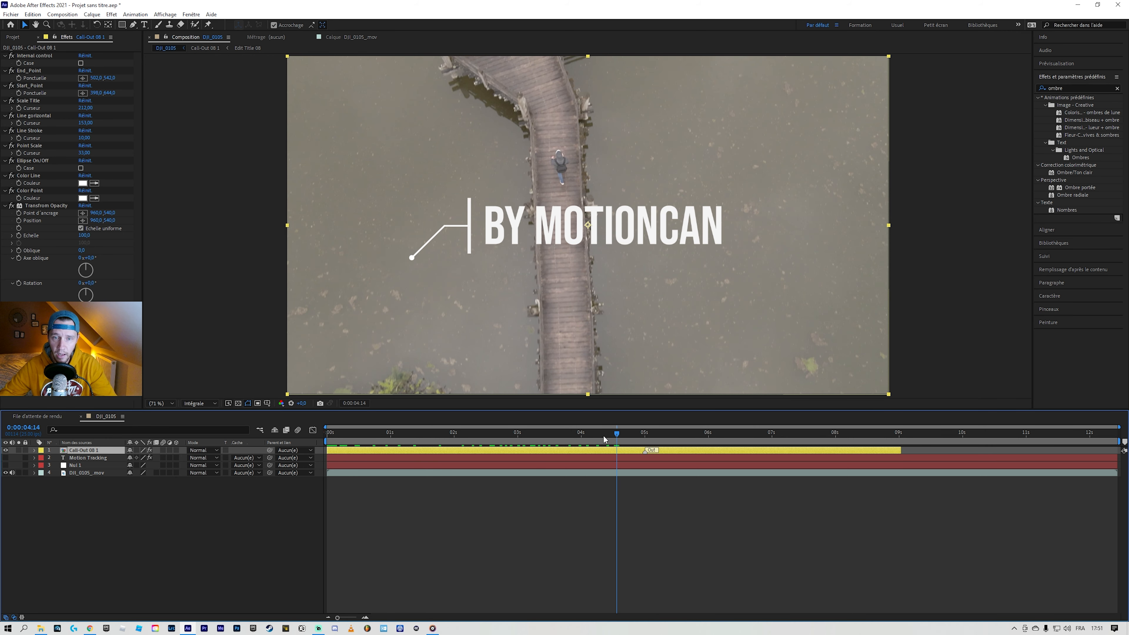
click(35, 450)
click(43, 473)
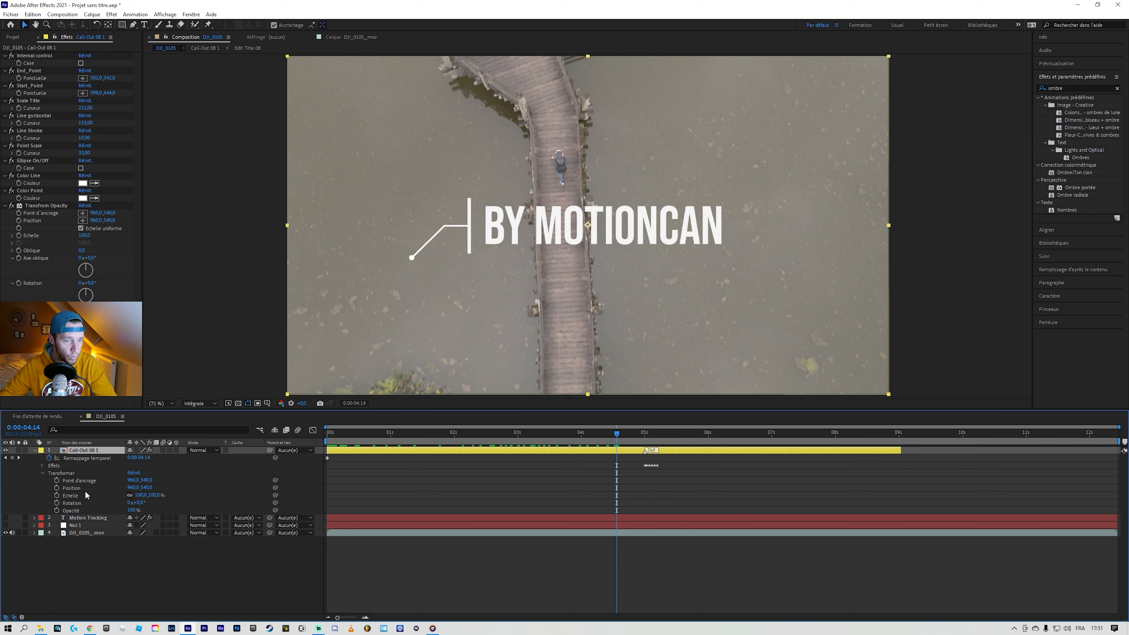
mouse_move(139, 496)
mouse_down()
mouse_move(106, 498)
mouse_move(120, 503)
mouse_up()
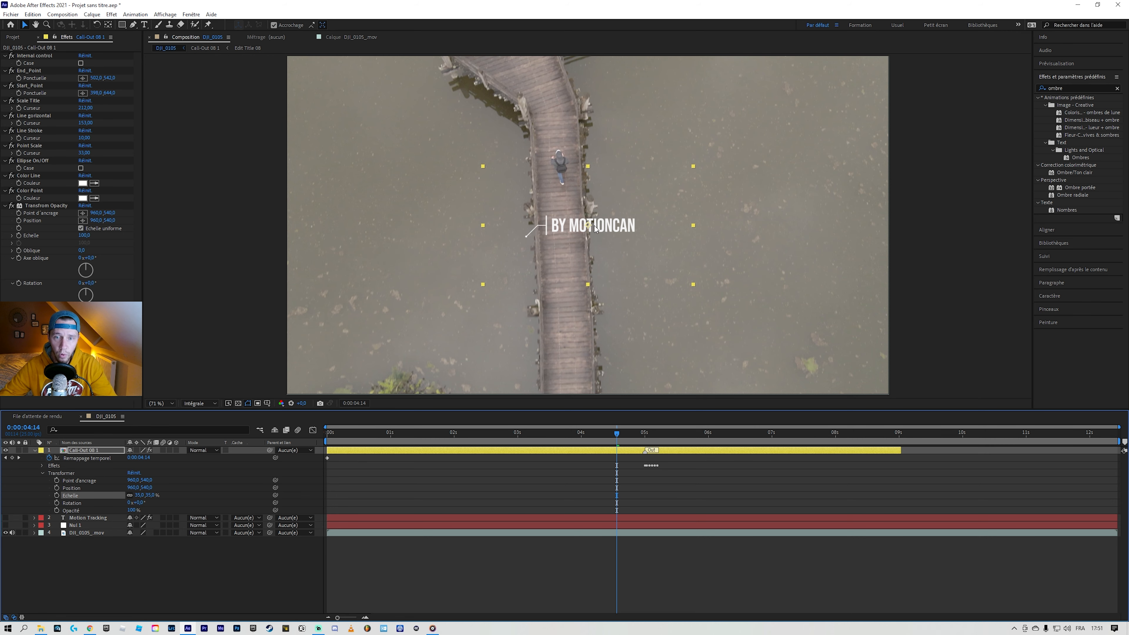
Open the call-out's nested Edit Title 08 composition and replace its title text with "MOTION TRACKING"
double_click(610, 228)
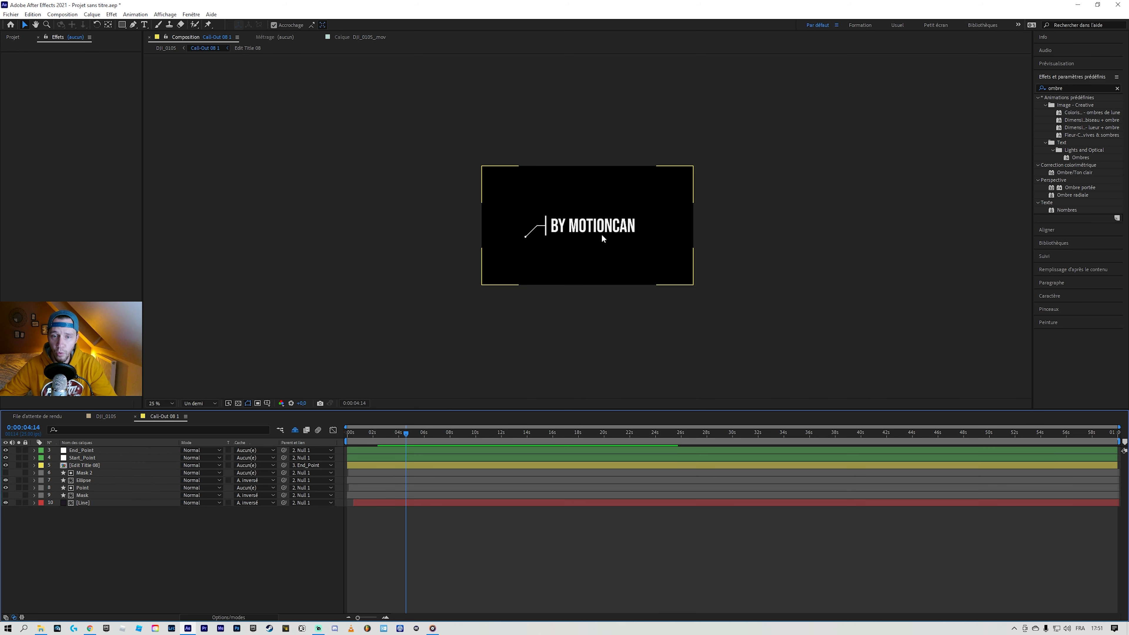
double_click(599, 227)
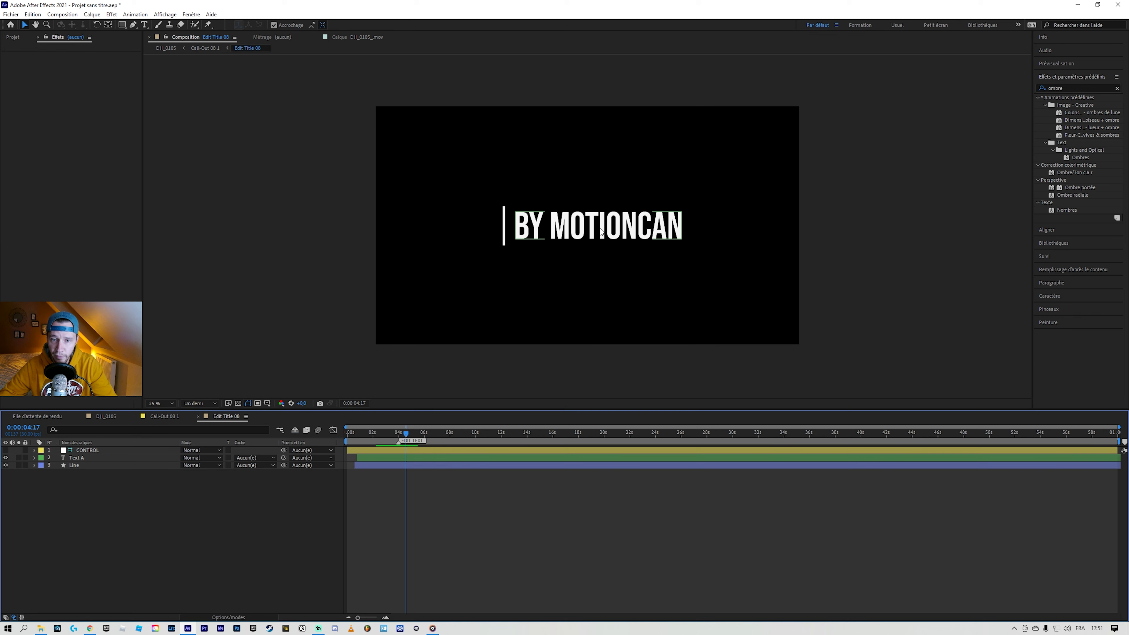
double_click(599, 227)
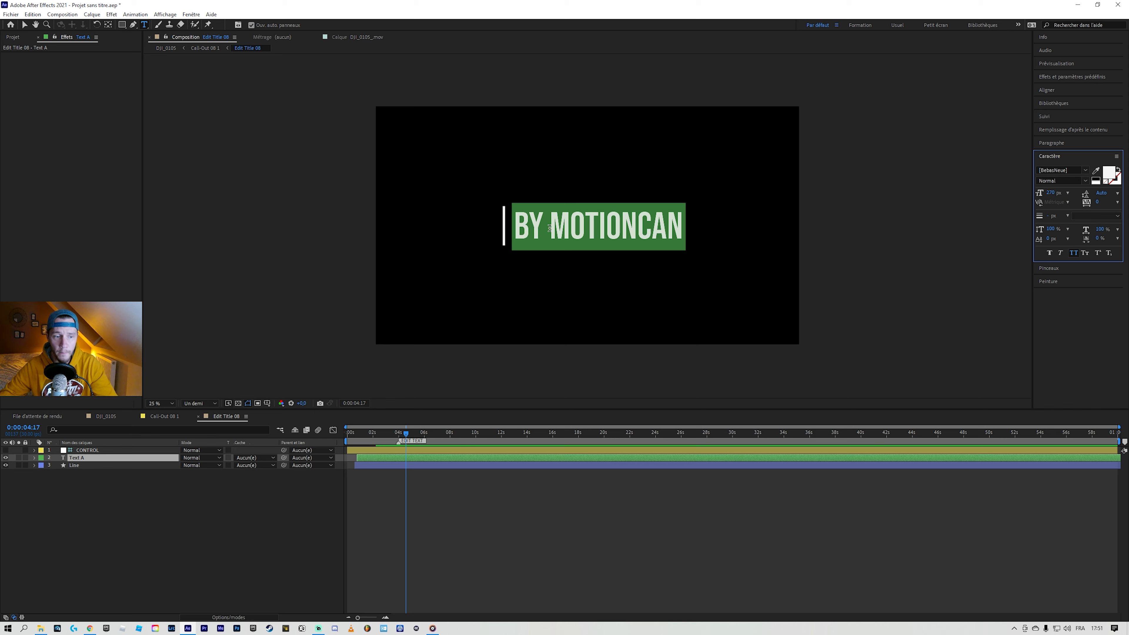
click(660, 228)
triple_click(661, 228)
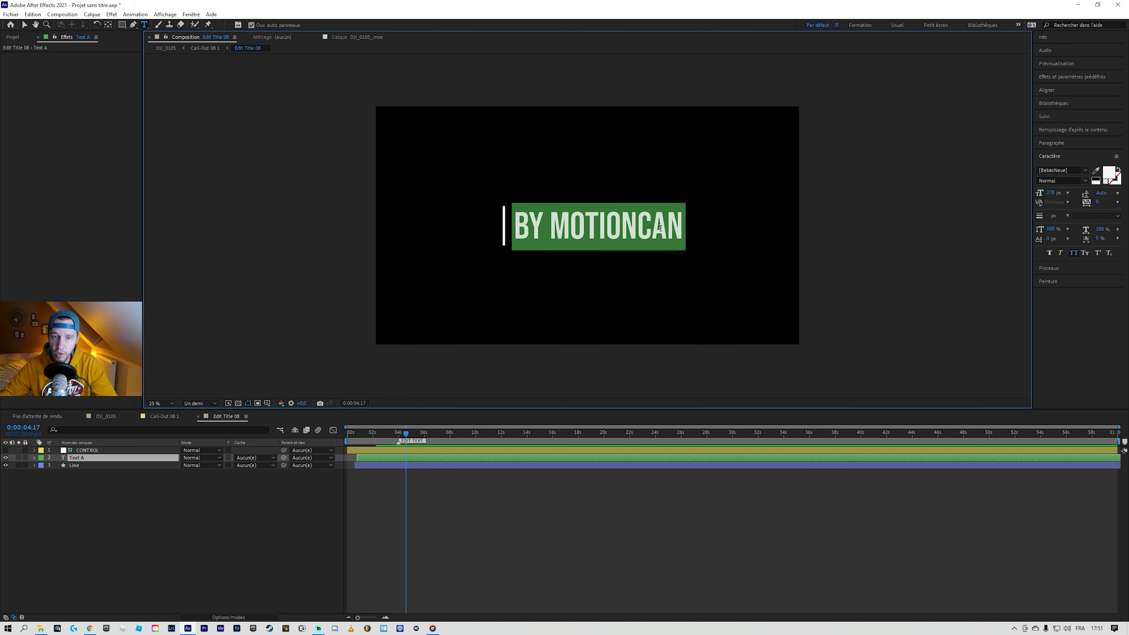
text(M)
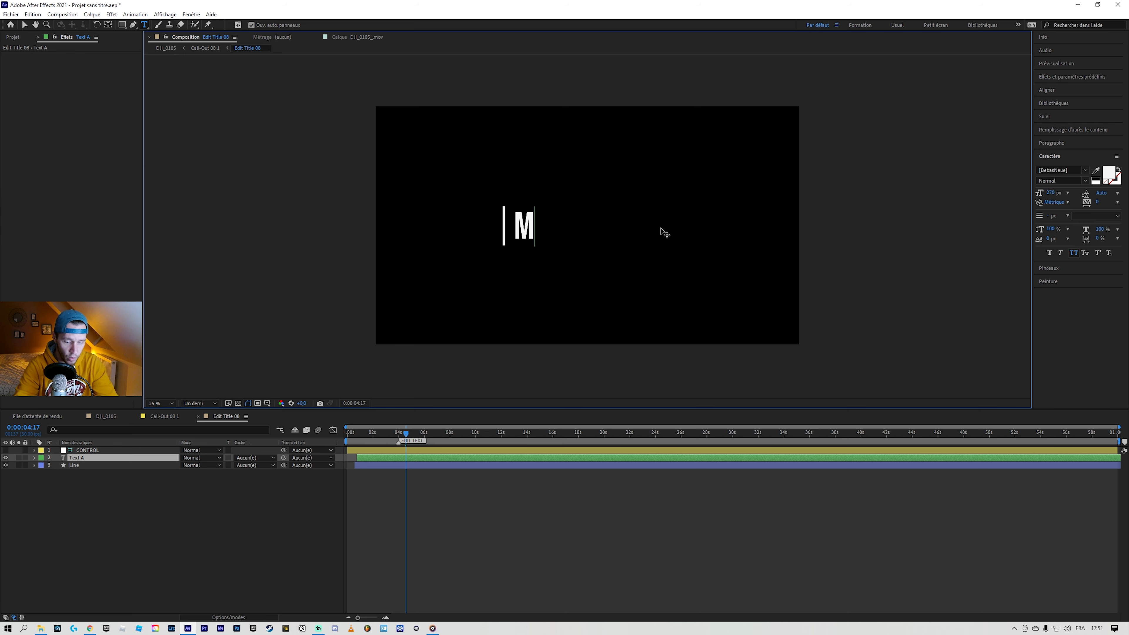
text(OTION TRA)
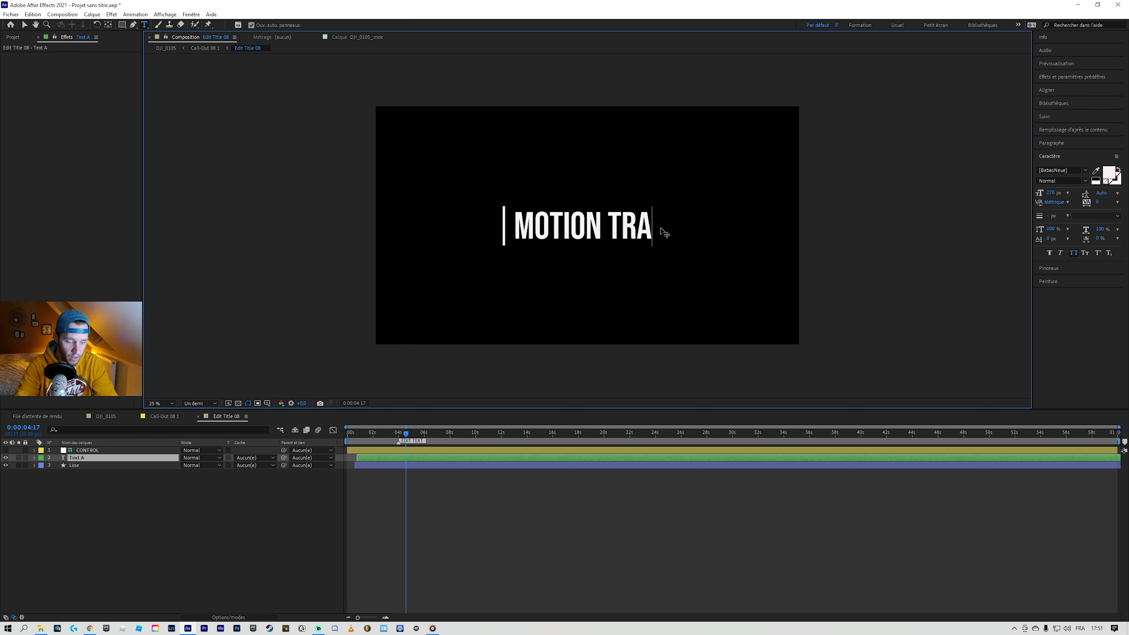
text(CKING)
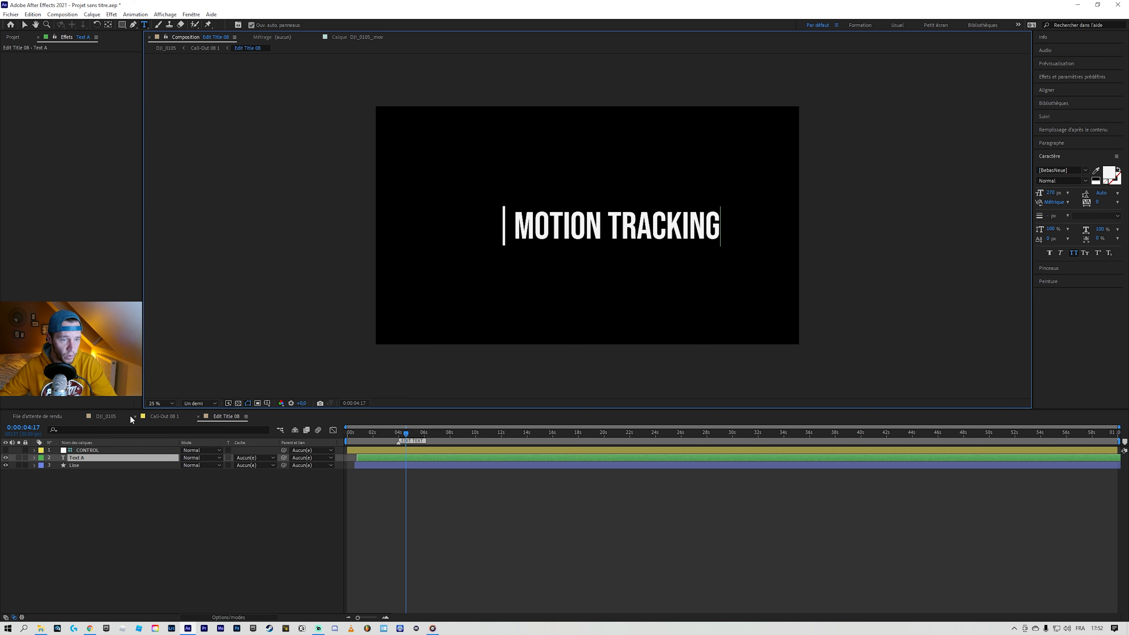
Return to the DJI_0105 composition, enable the call-out's Ellipse On/Off option, and collapse the layer's properties
click(106, 417)
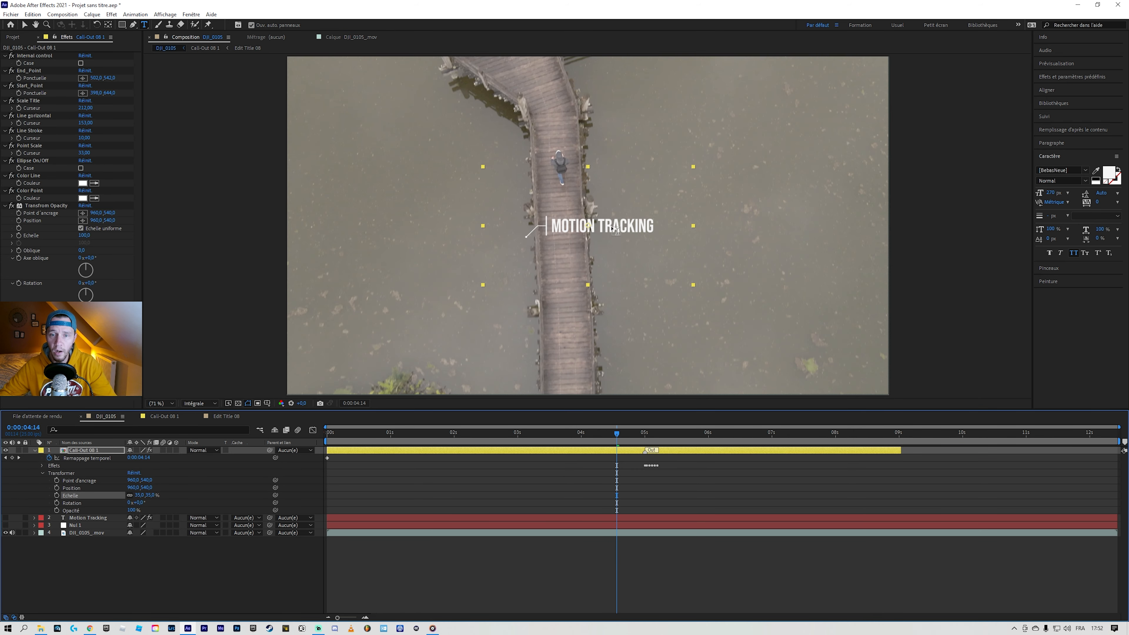
key(v)
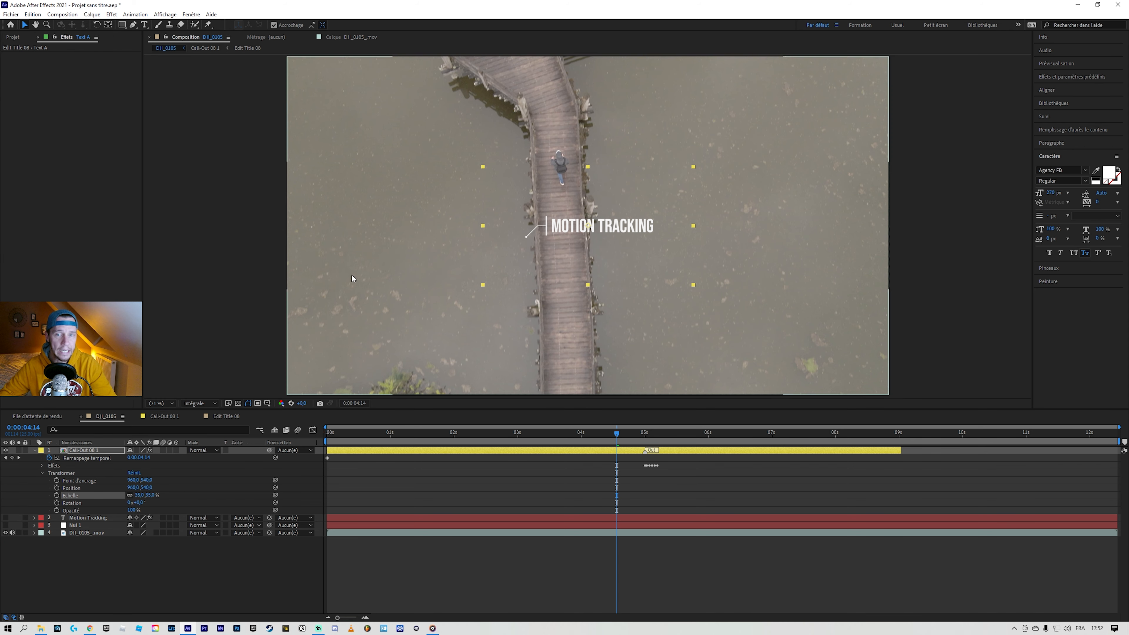
click(42, 466)
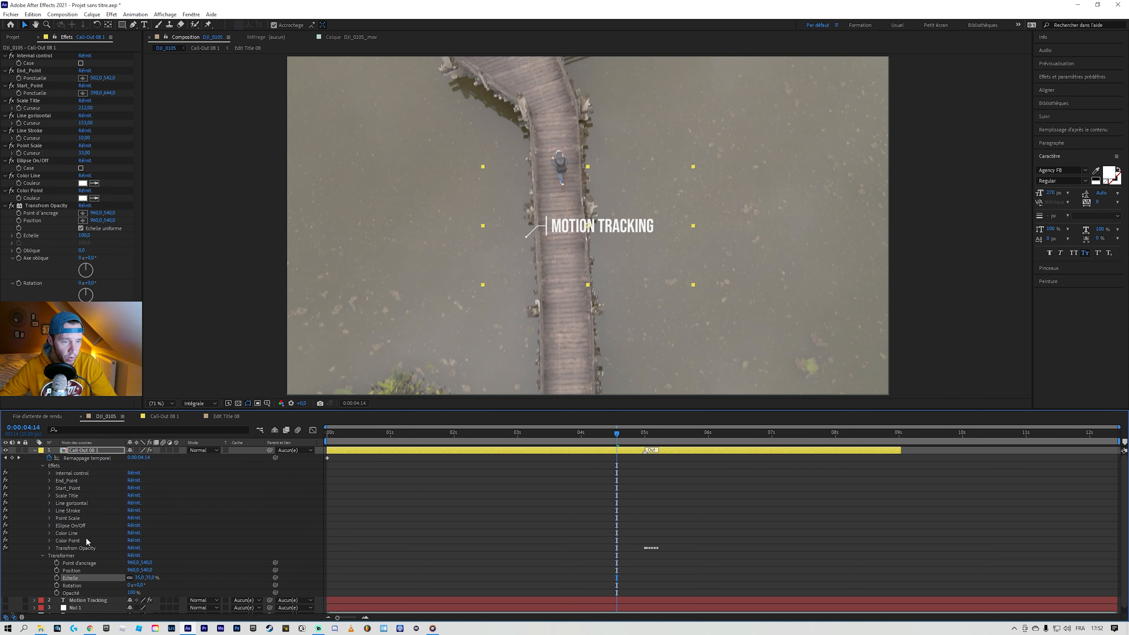
click(51, 526)
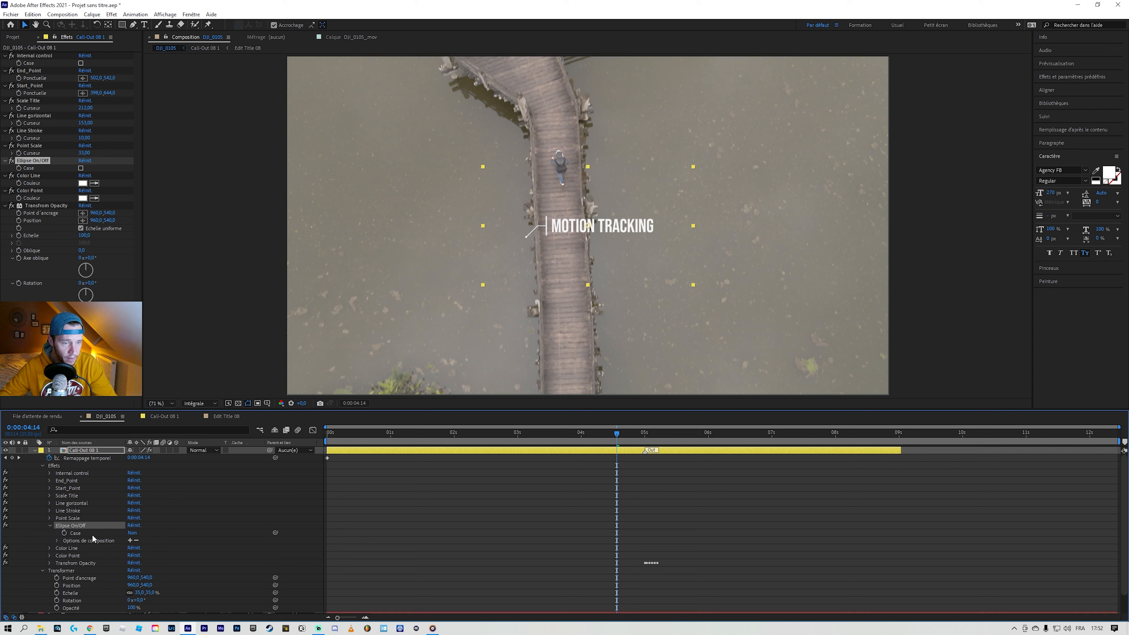
click(132, 533)
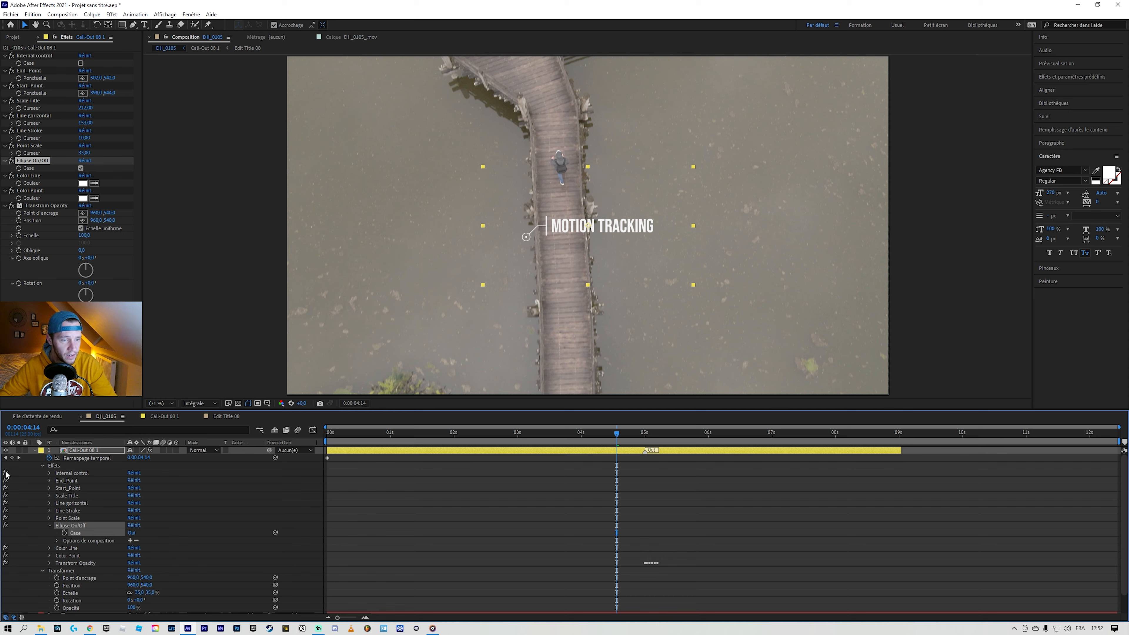
click(42, 465)
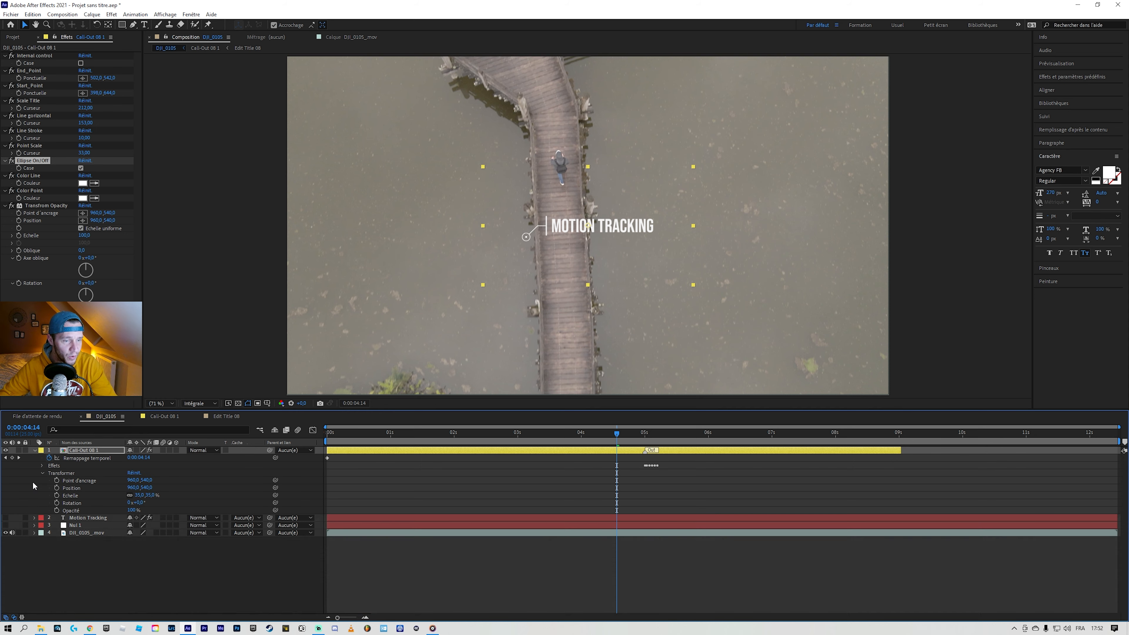
click(35, 450)
Move the call-out over the water to the right of the footbridge and scrub the composition to about 0:00:04:19
drag(615, 220, 758, 173)
drag(619, 435, 592, 463)
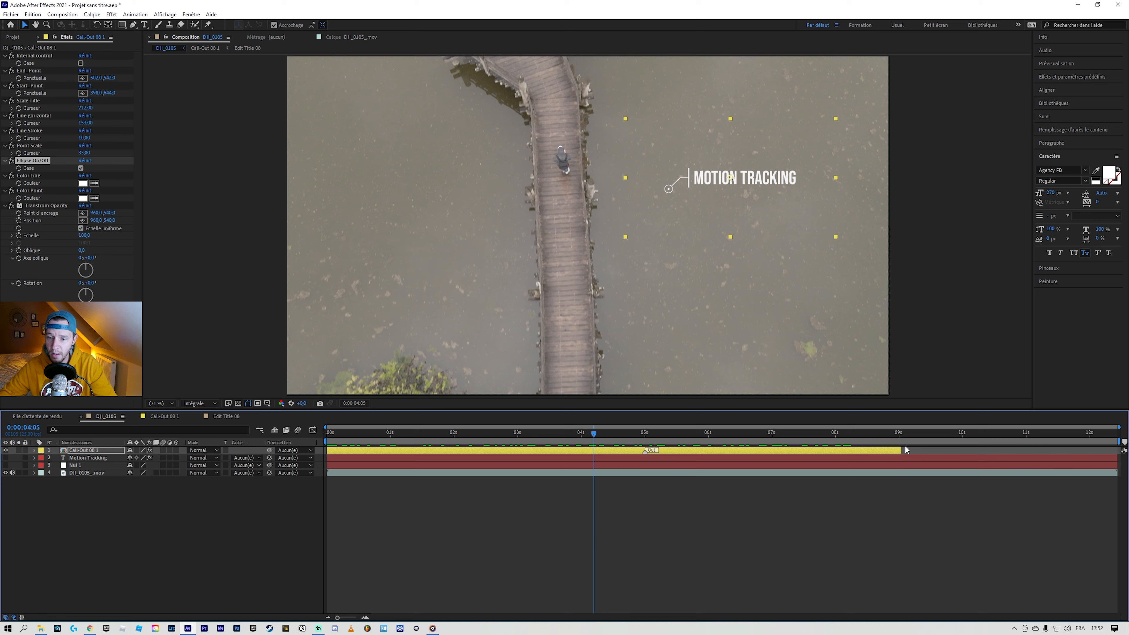
drag(595, 431, 632, 437)
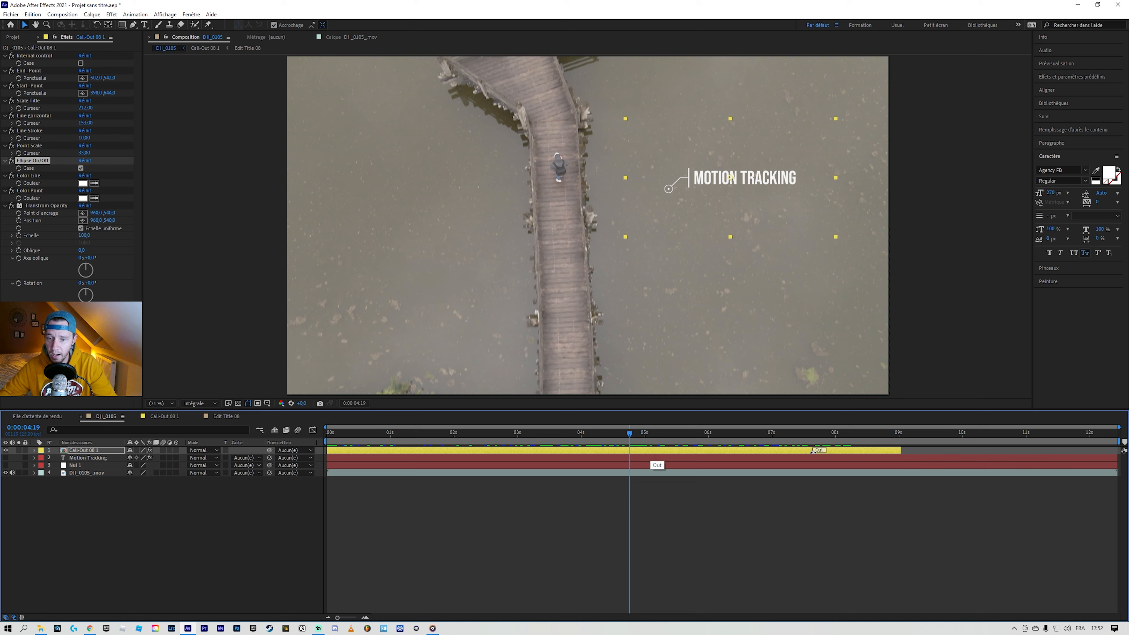
At about 0:00:03:16, trim the call-out layer's end to about 9 s and link its Position to the Nul 1 layer's tracked Position
drag(602, 434, 559, 434)
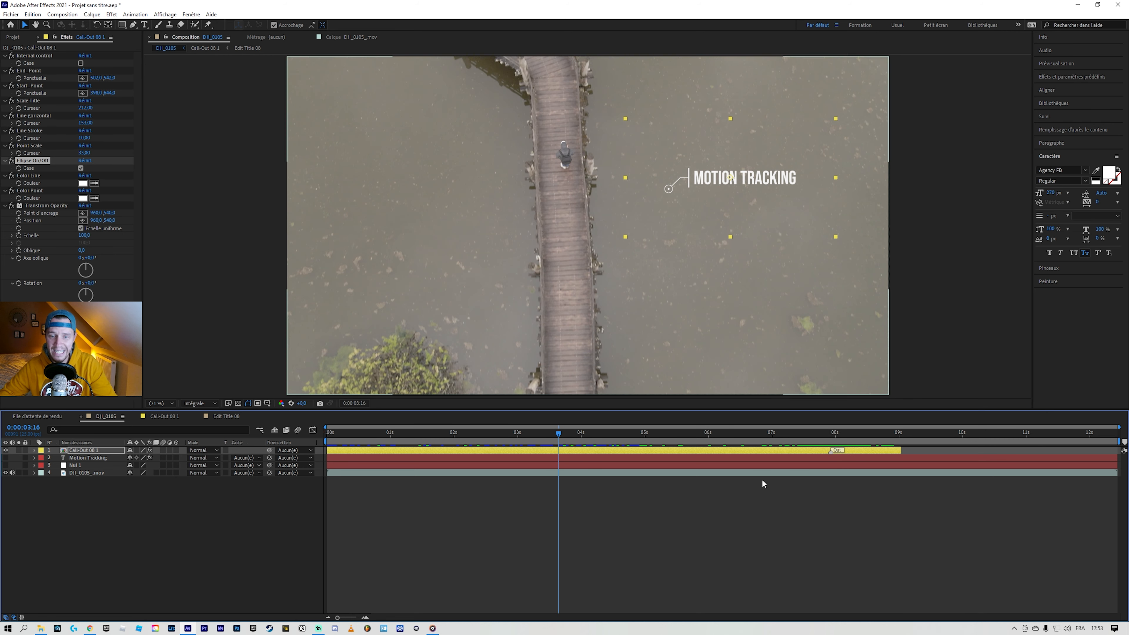
drag(901, 451, 895, 454)
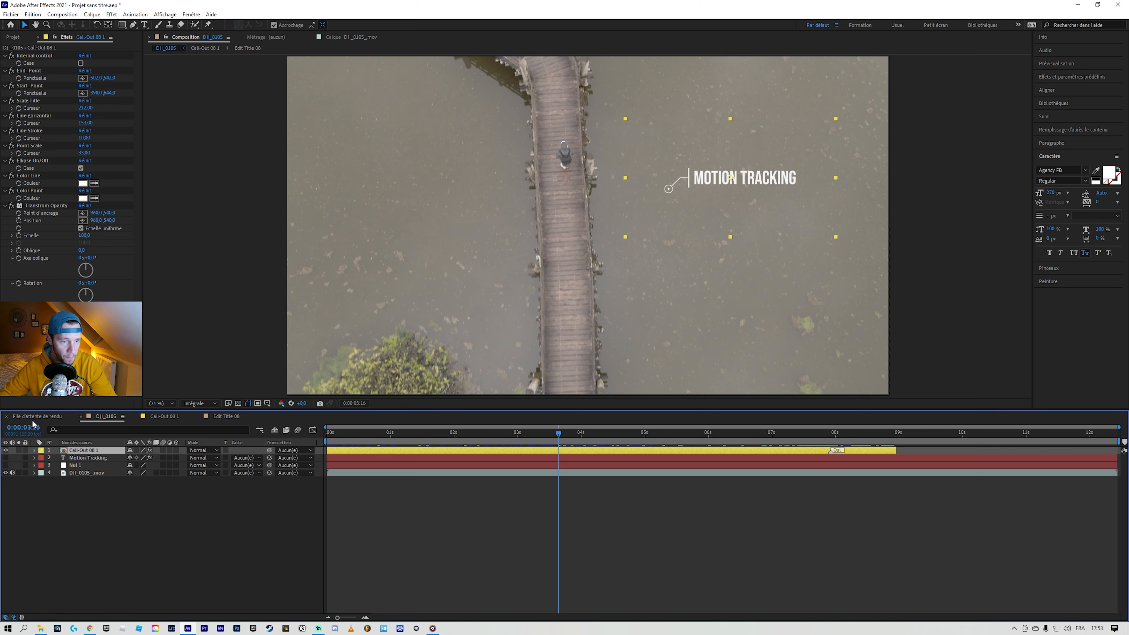
click(35, 450)
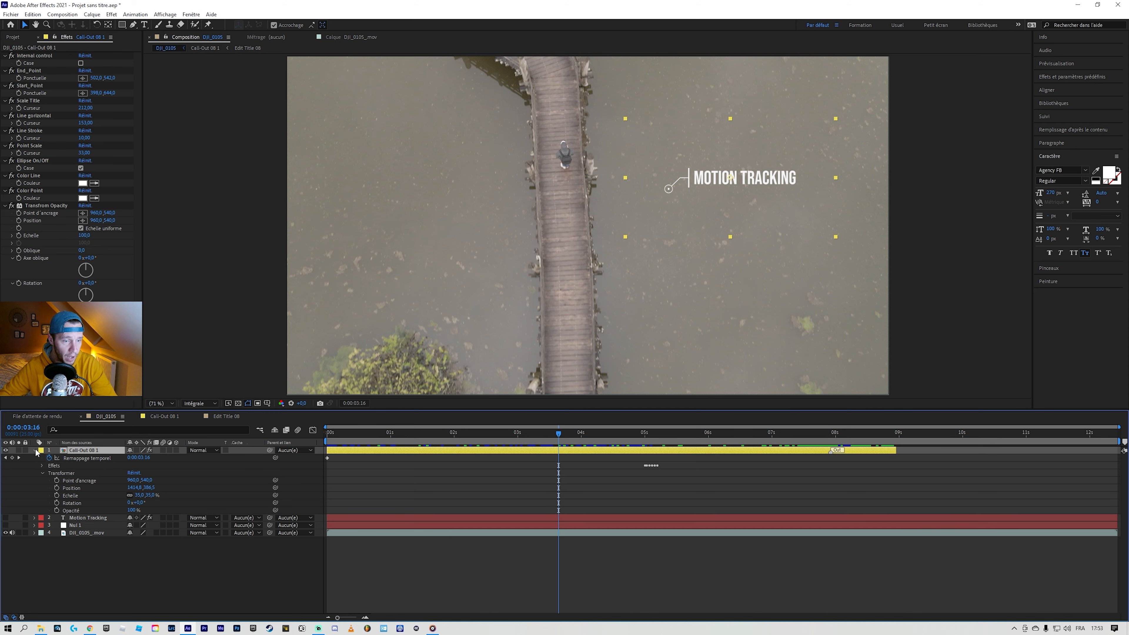
click(77, 489)
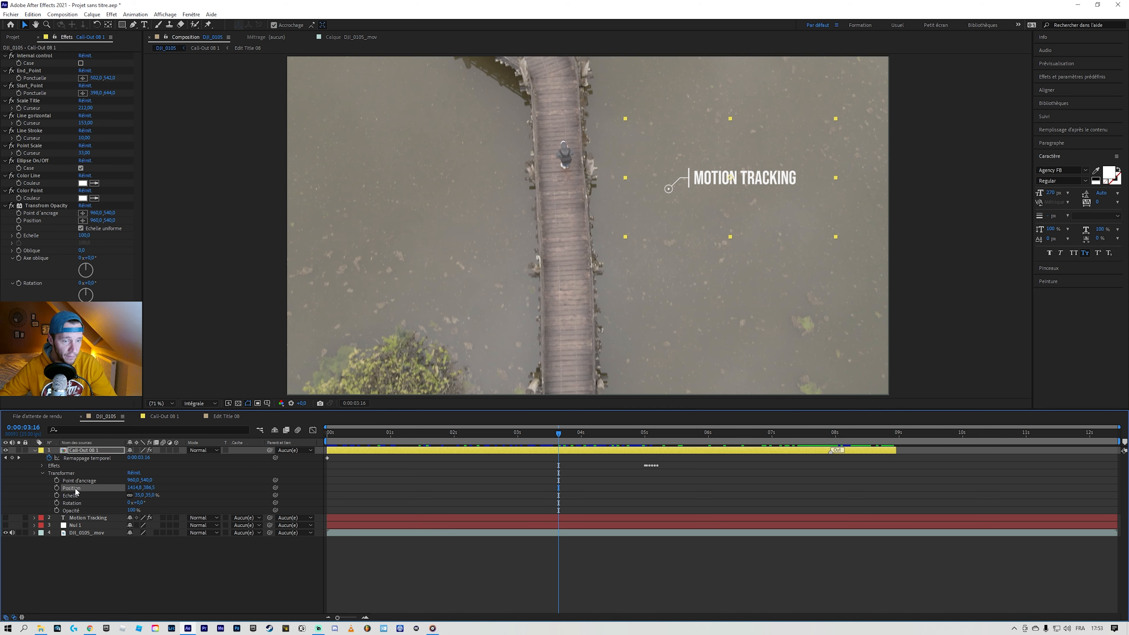
click(35, 526)
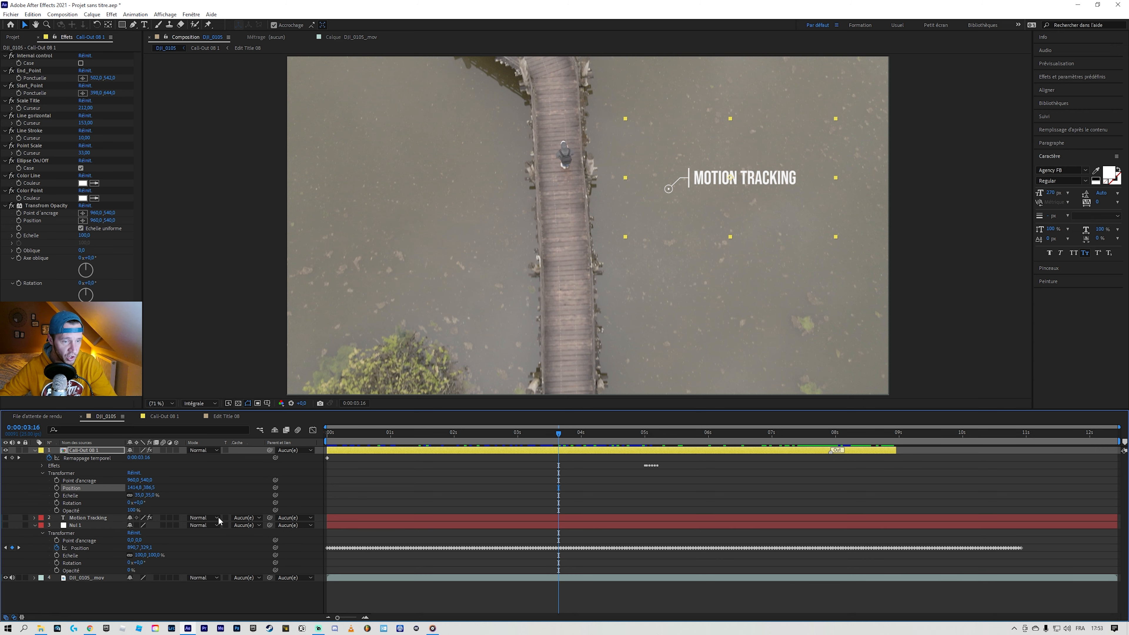
drag(275, 488, 79, 548)
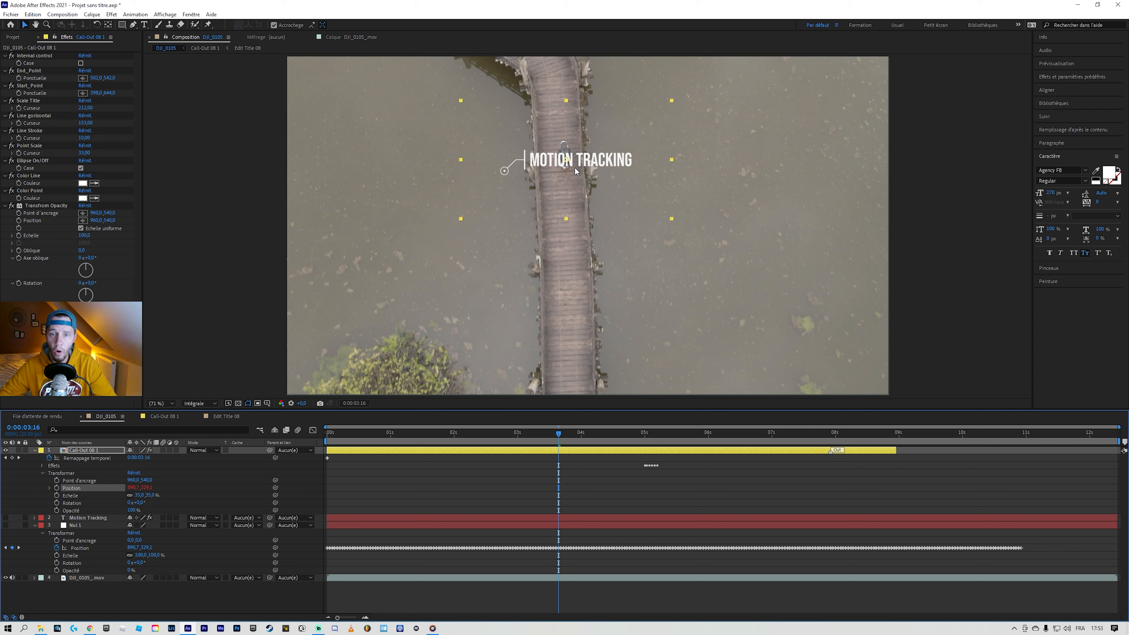
Set the call-out layer's Point d'ancrage to about 385, 645 so its circle sits on the walking person
drag(146, 480, 201, 481)
drag(125, 480, 202, 477)
drag(96, 479, 107, 481)
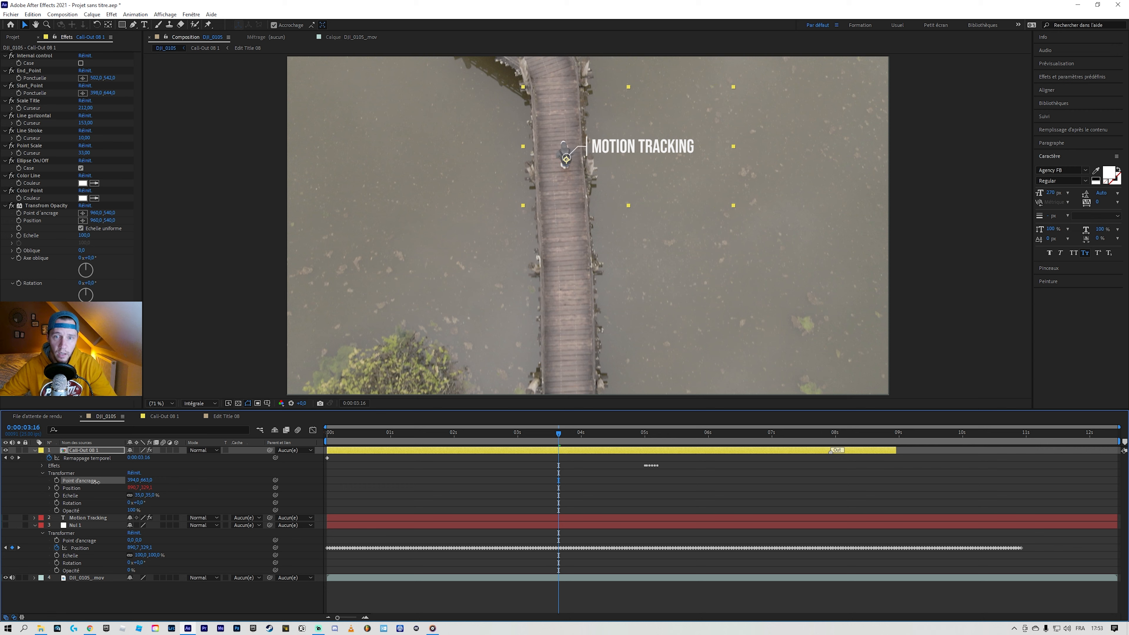
click(160, 403)
click(175, 501)
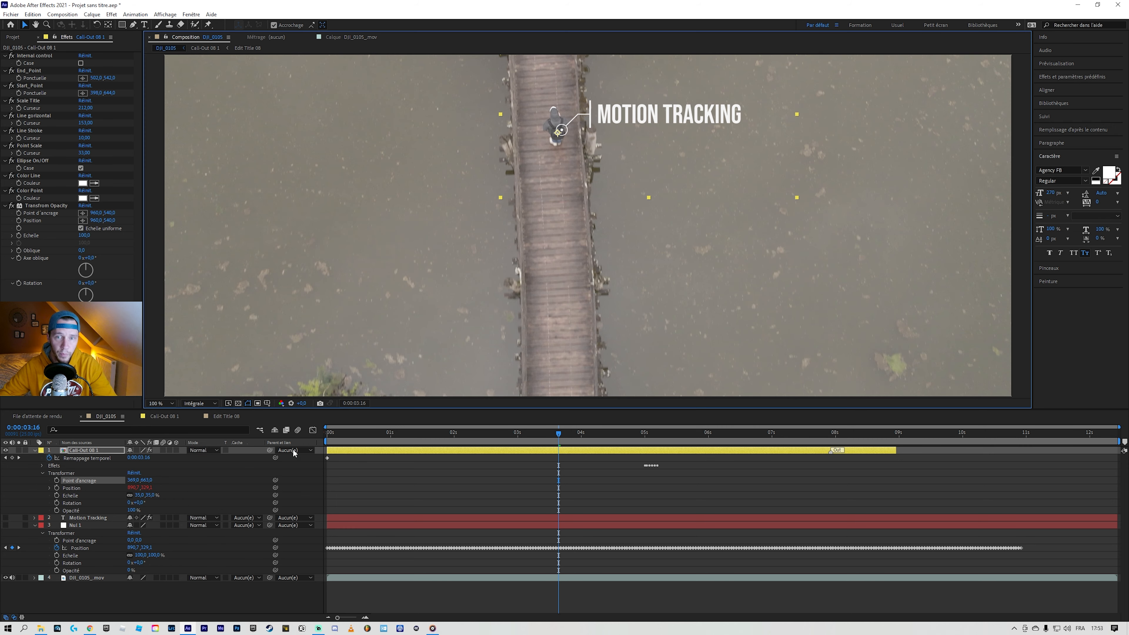
click(160, 403)
click(163, 512)
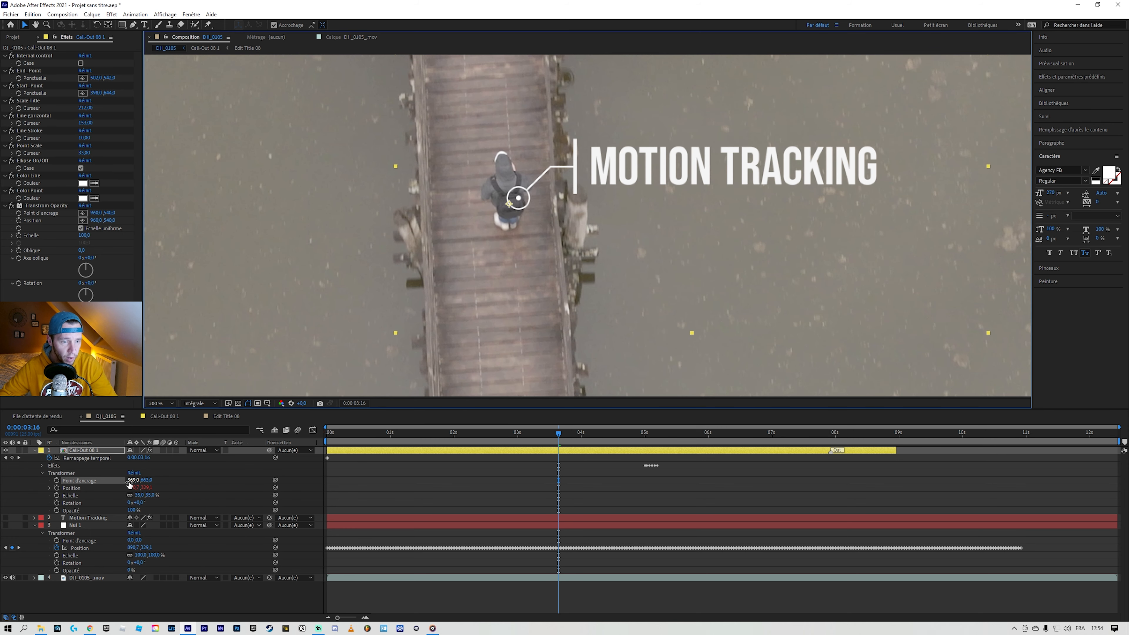
mouse_move(132, 483)
mouse_down()
mouse_move(146, 481)
mouse_move(129, 480)
mouse_up()
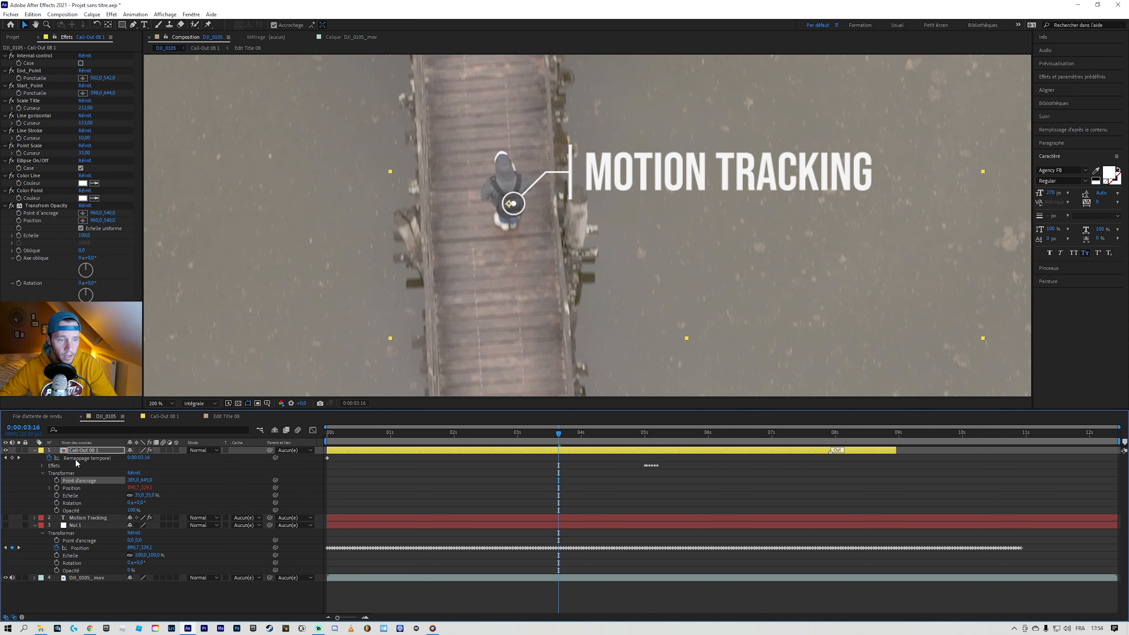
click(155, 403)
click(158, 414)
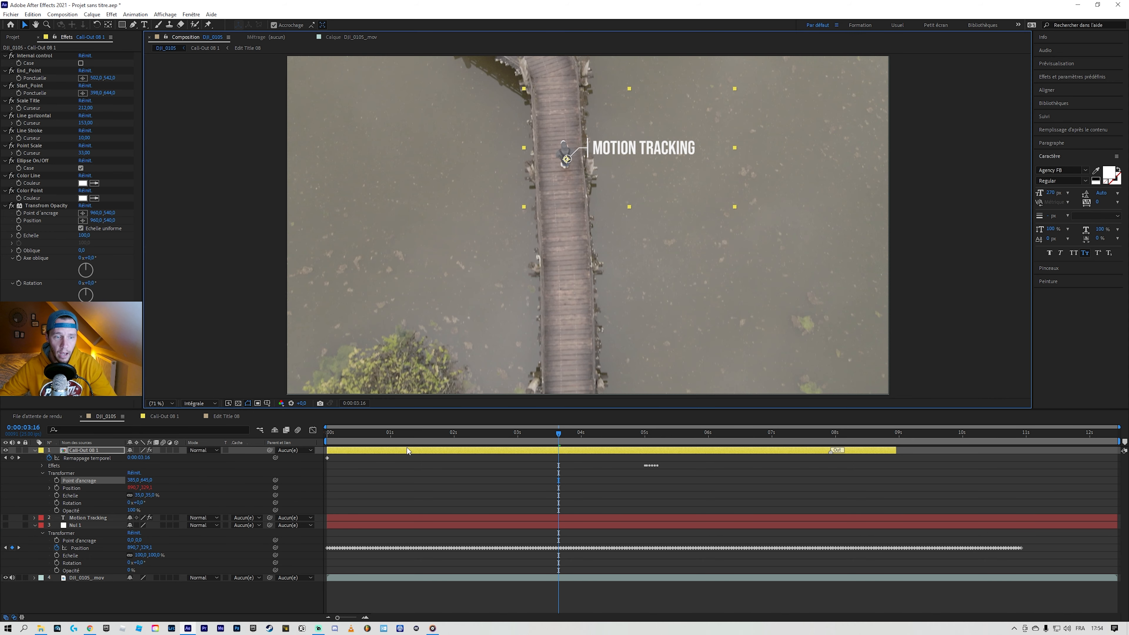
Reduce the preview resolution to Un demi, and return to the composition's start with the call-out and Nul 1 layers' properties collapsed
click(199, 403)
click(199, 433)
drag(560, 435, 2, 474)
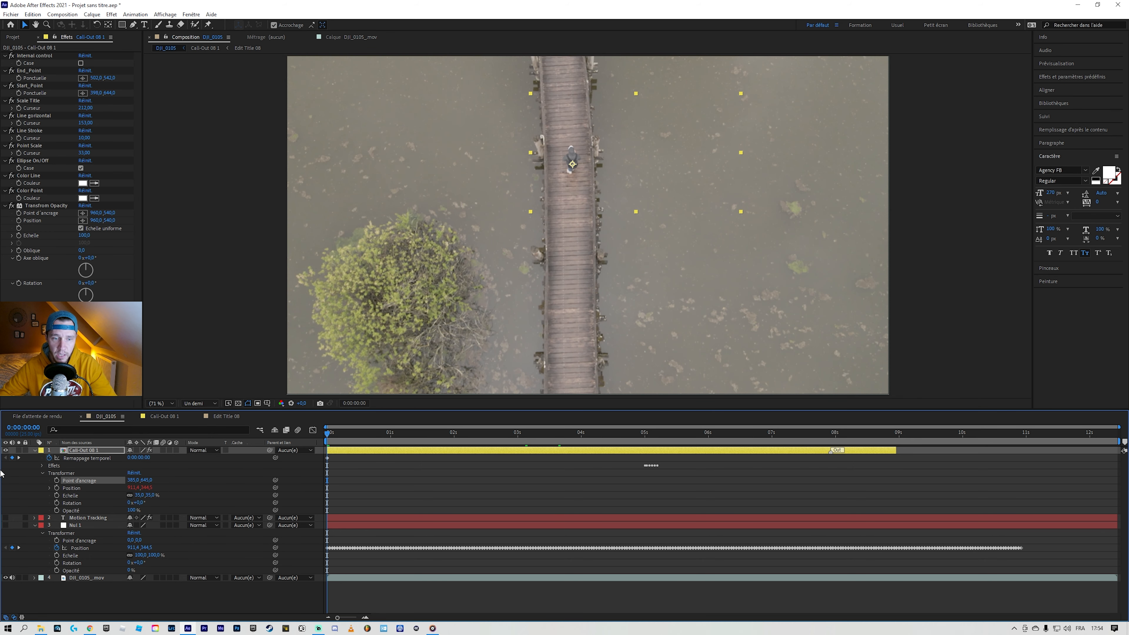
click(35, 450)
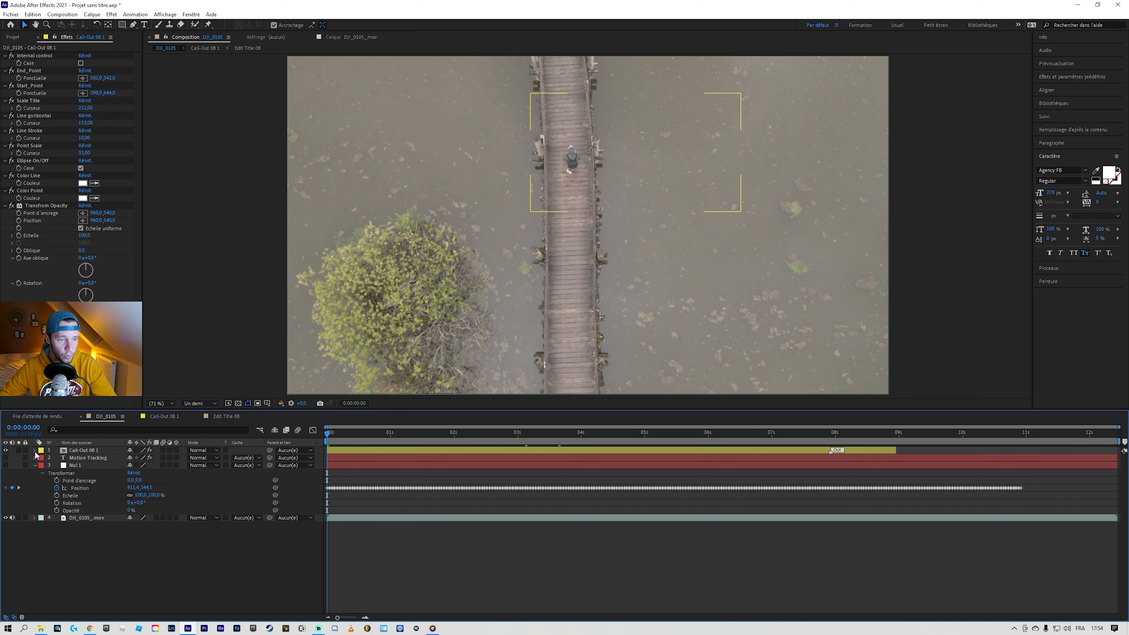
click(35, 466)
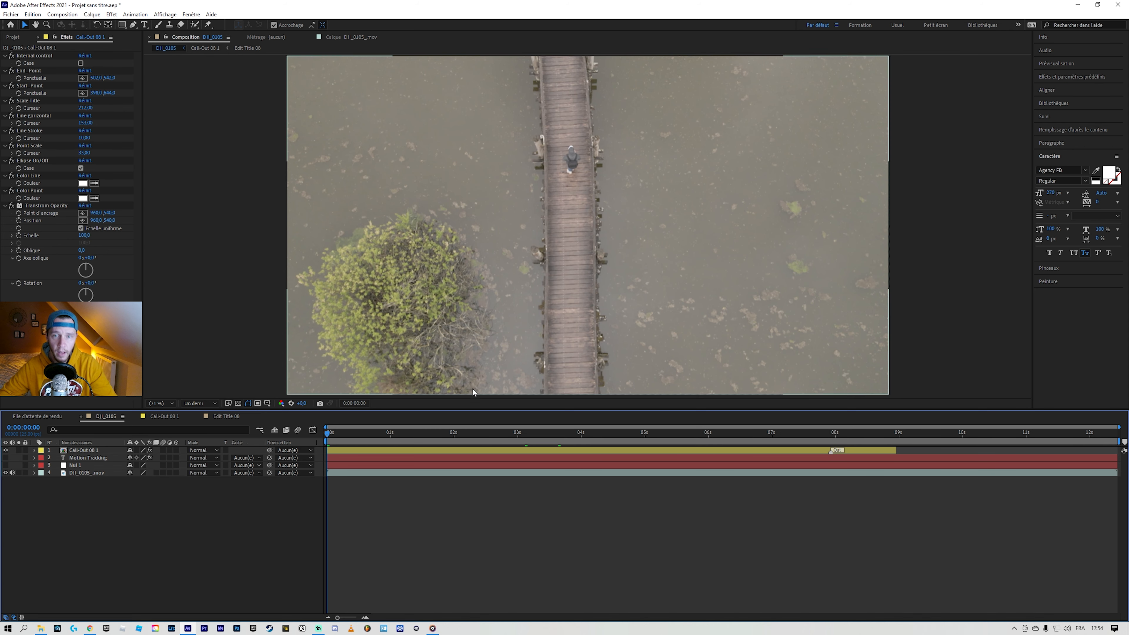
Play the composition from the start to check the tracked call-out, and go back to about 0:00:01:21
key(space)
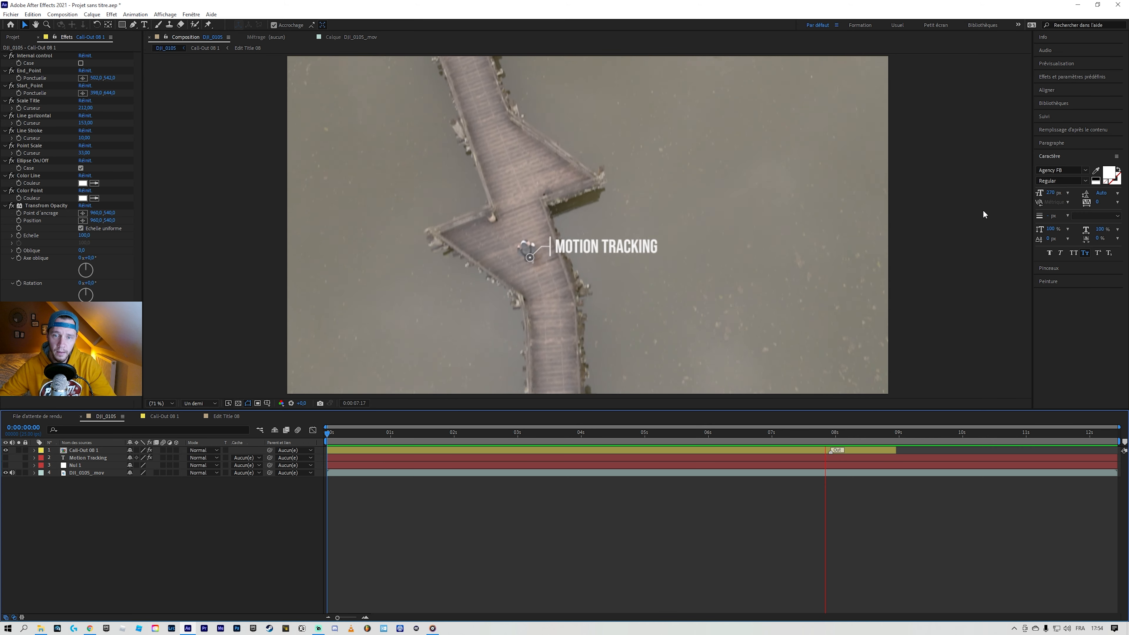
key(space)
drag(870, 434, 444, 459)
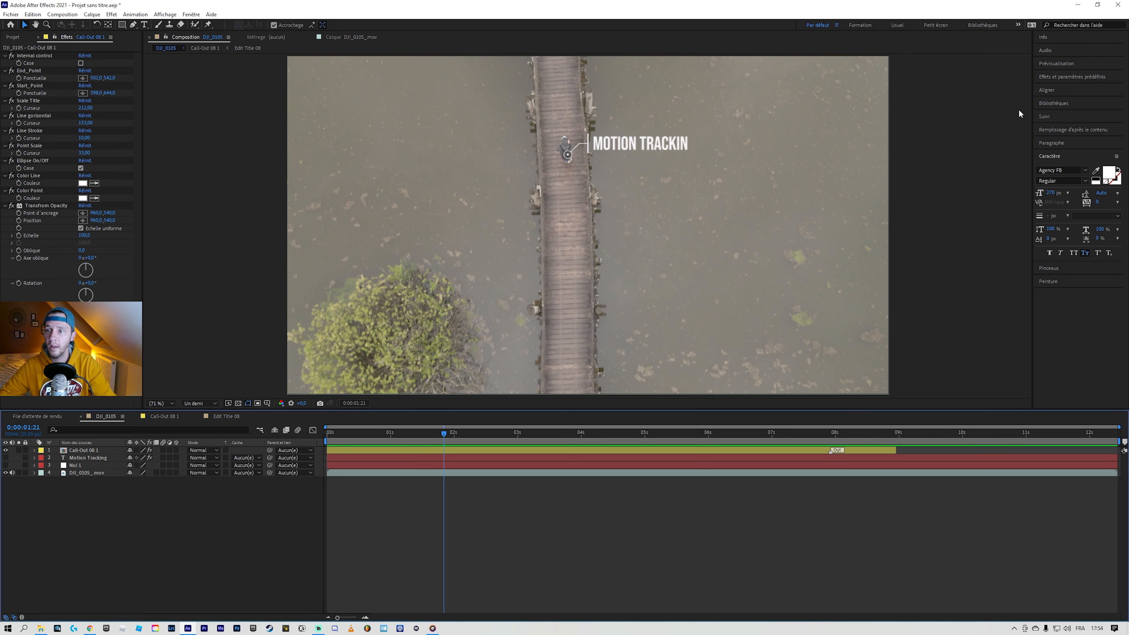
Show the Suivi settings and scrub through the middle of the clip to review how the call-out follows the person
click(1044, 117)
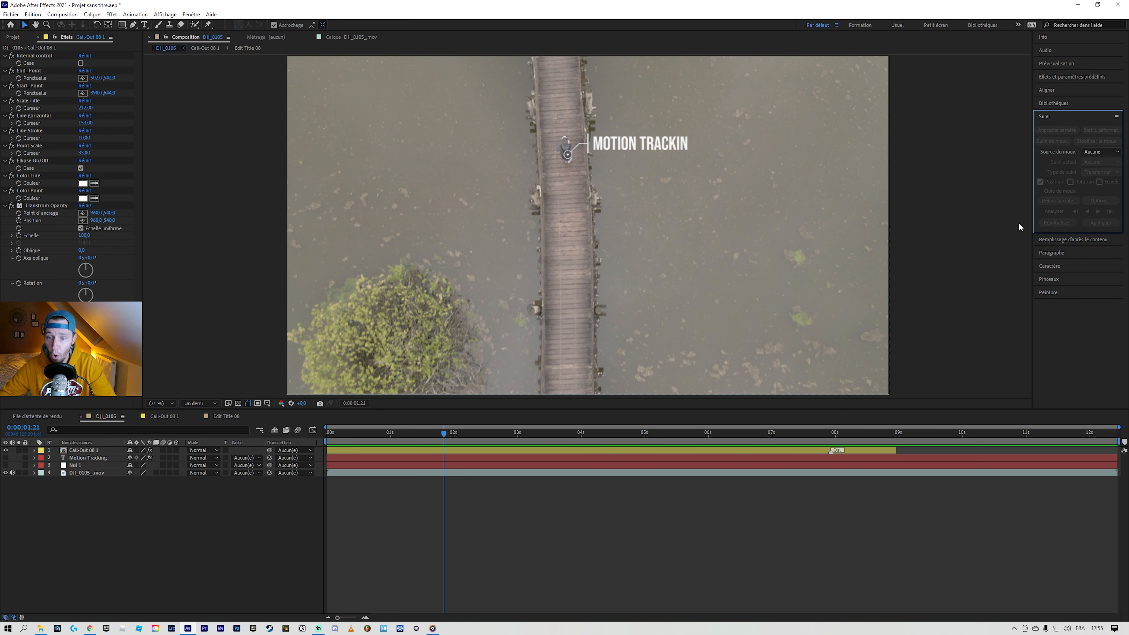
drag(327, 435, 676, 438)
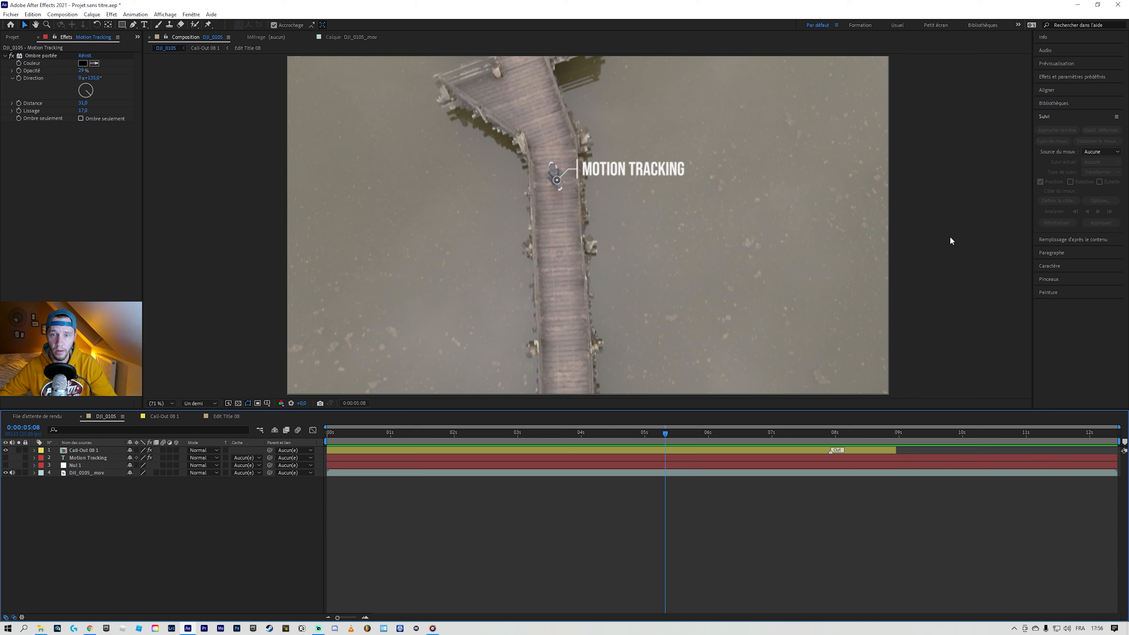
drag(663, 434, 610, 475)
mouse_move(609, 432)
mouse_down()
mouse_move(732, 440)
mouse_move(590, 435)
mouse_up()
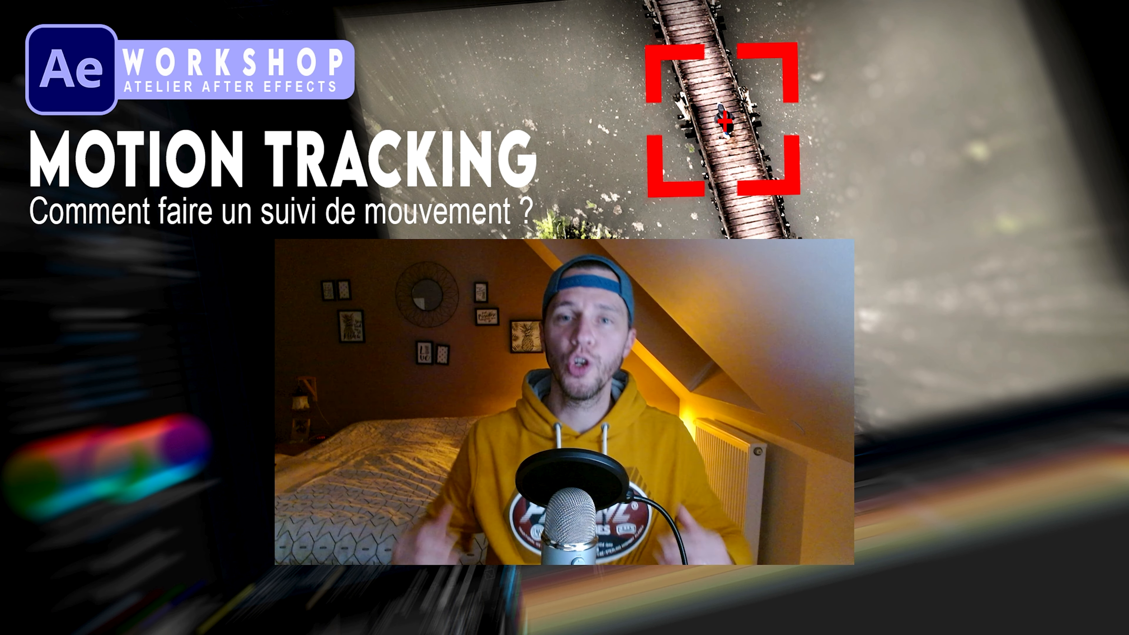